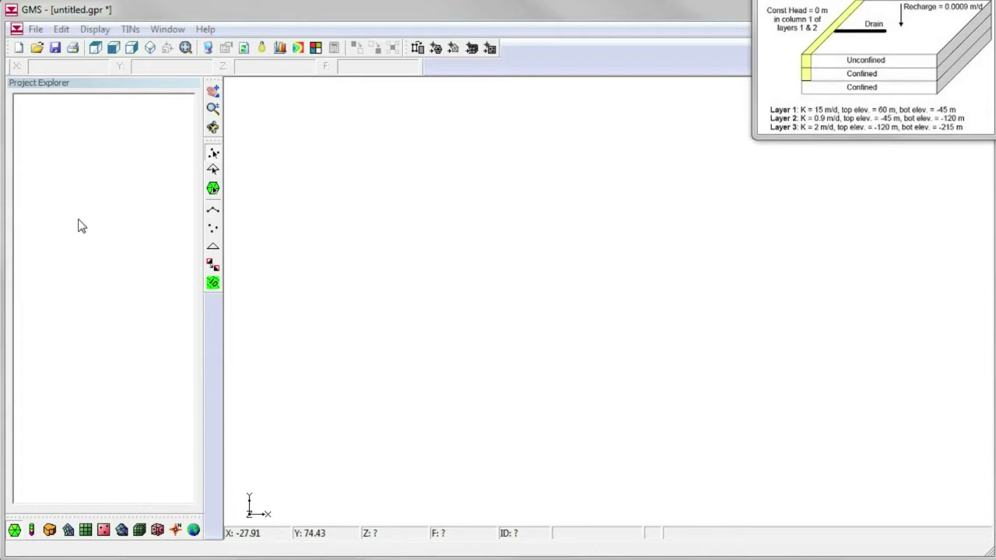
Step: Create a new 3D grid 22860 ft long in X and Y, divided into 15 × 15 cells
right_click(81, 226)
mouse_move(105, 229)
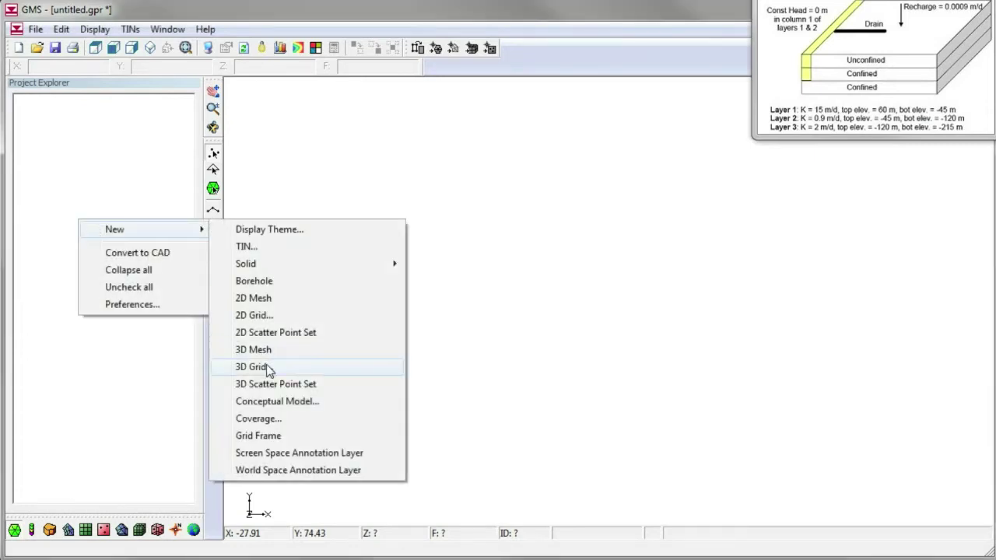
click(270, 368)
double_click(219, 137)
text(22860)
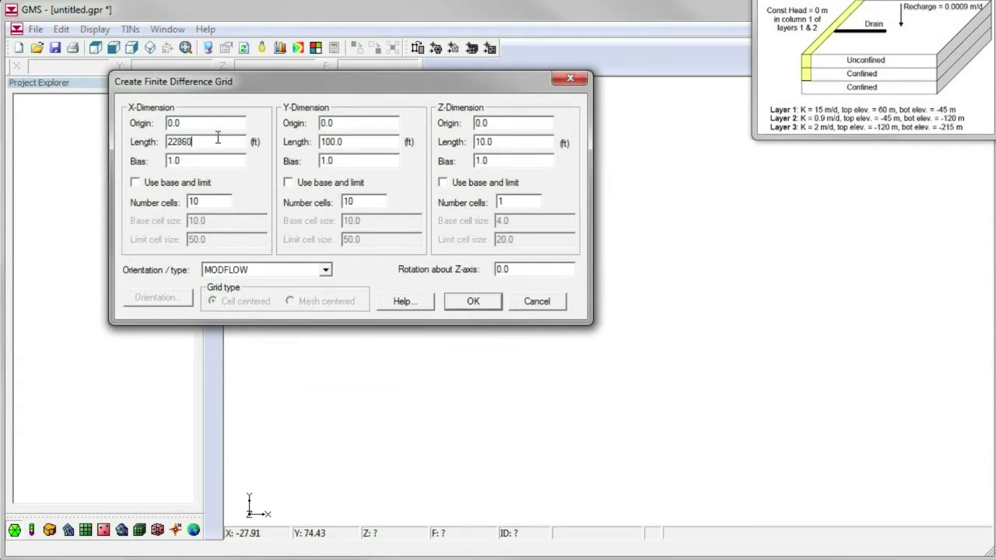
key(Tab)
text(22)
key(Return)
click(81, 130)
Step: Add a new MODFLOW simulation to the grid with the Drain, Recharge and Well packages enabled
right_click(86, 131)
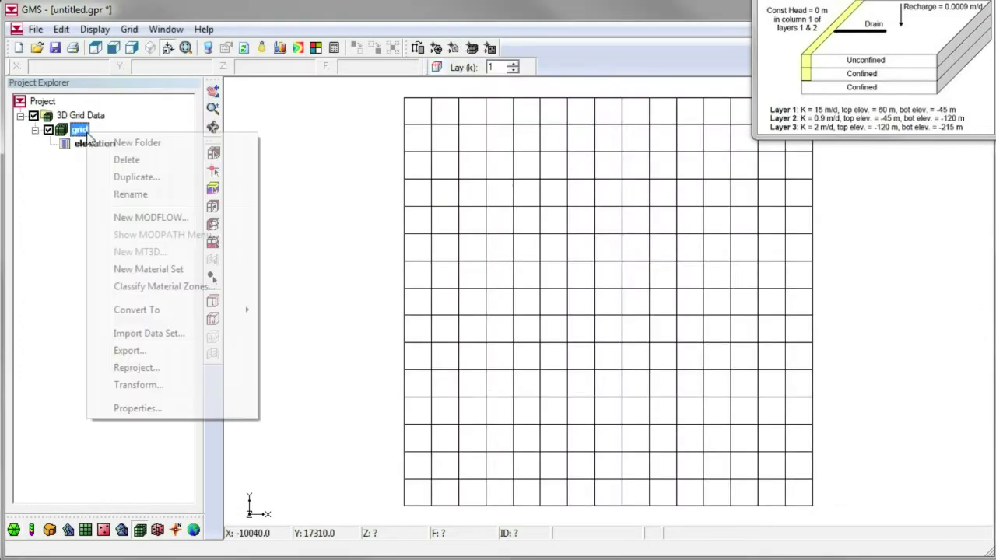
click(134, 217)
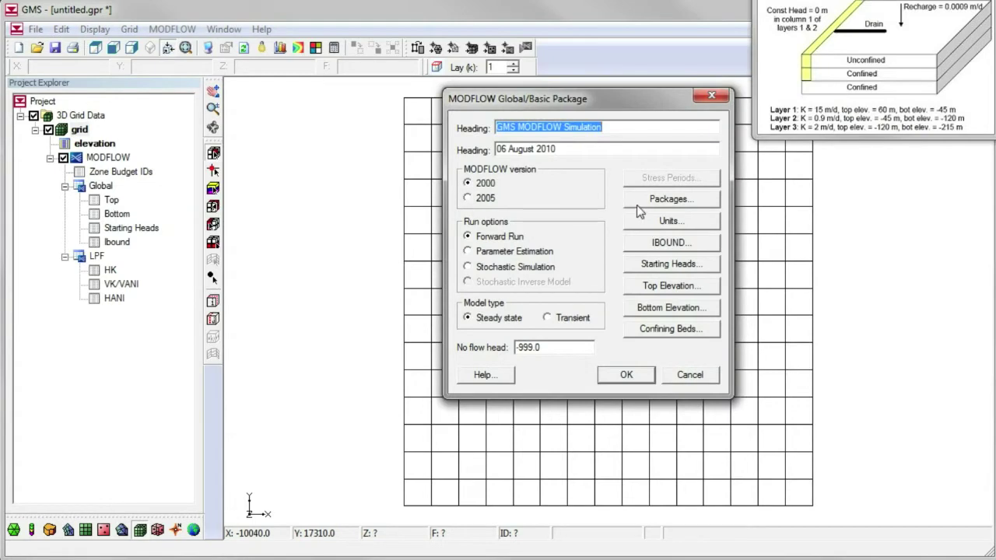
click(638, 201)
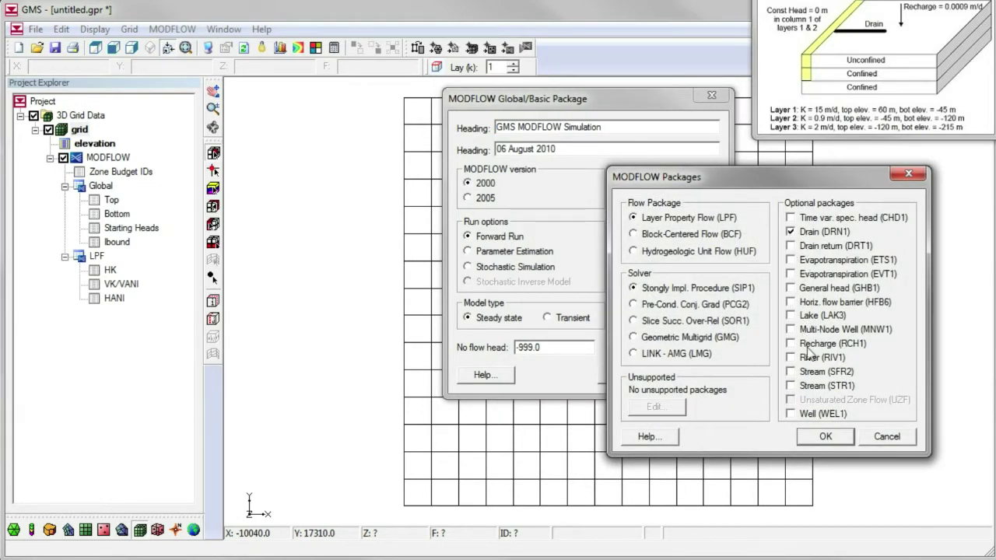
click(813, 413)
Step: Confirm the packages and set the model top elevation to a constant 60
click(810, 437)
click(678, 289)
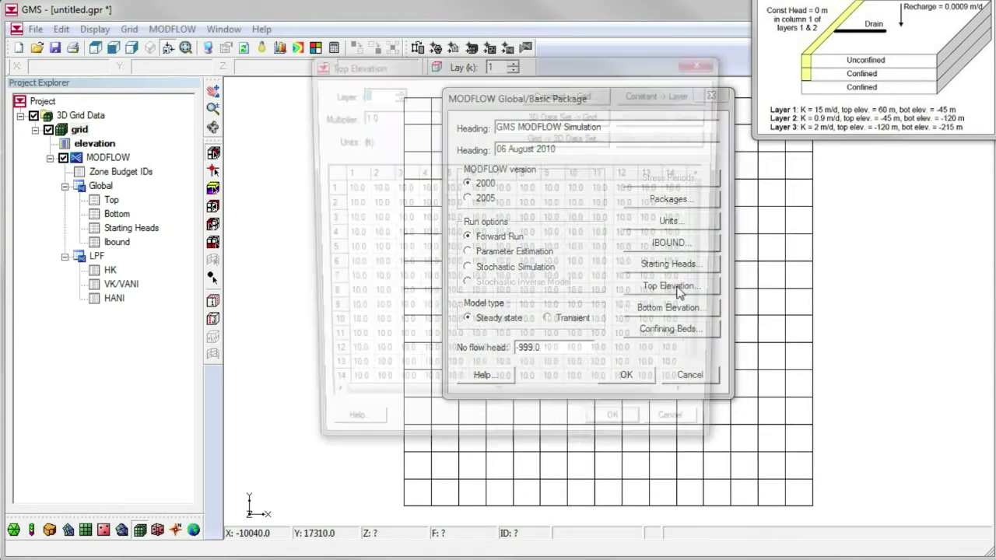
click(651, 94)
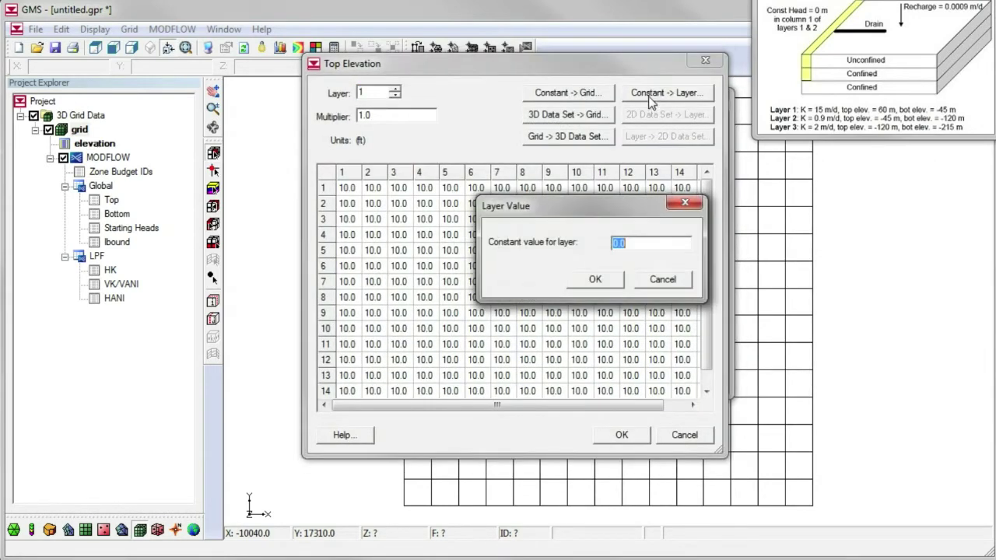
text(60)
key(Return)
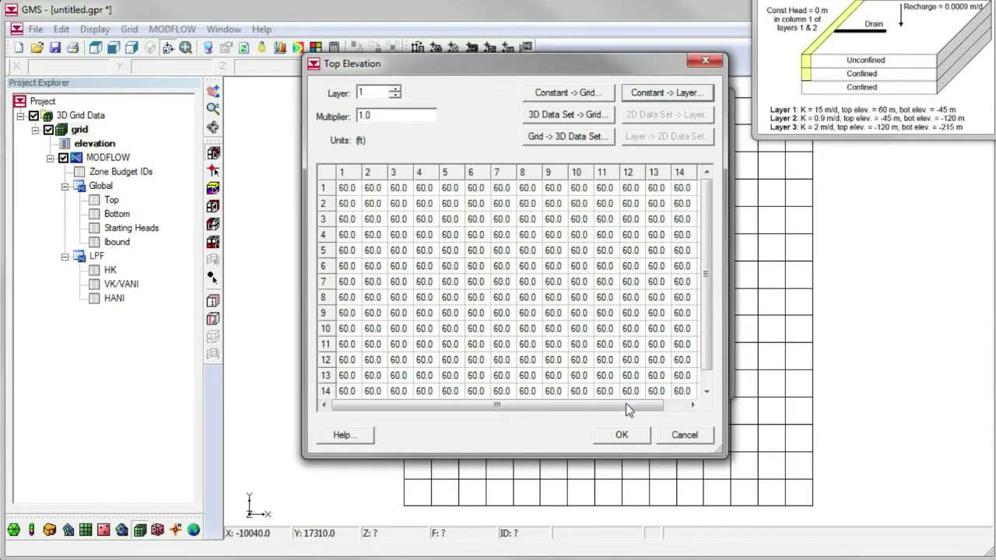
click(625, 436)
Step: Set constant bottom elevations of -45, -120 and -215 for layers 1–3
click(658, 313)
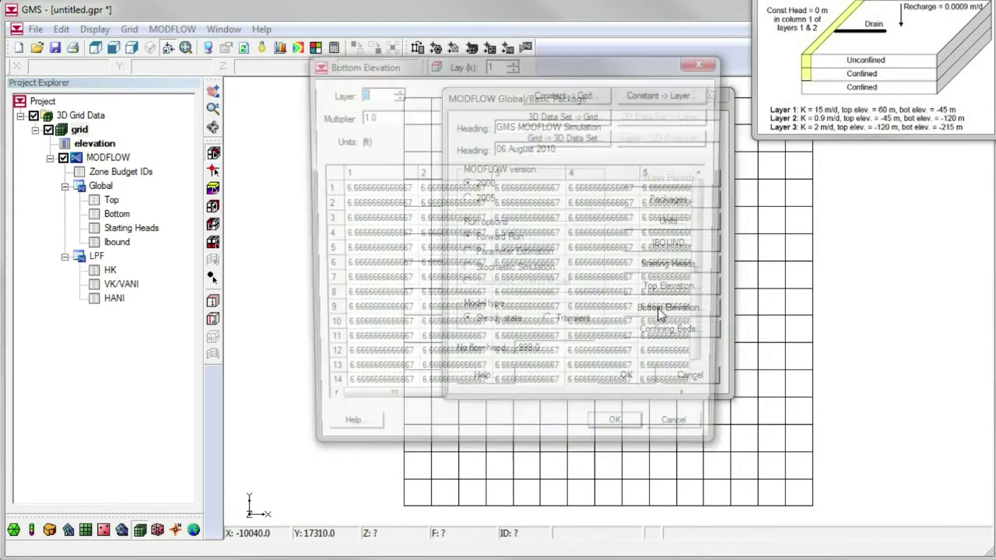
click(677, 93)
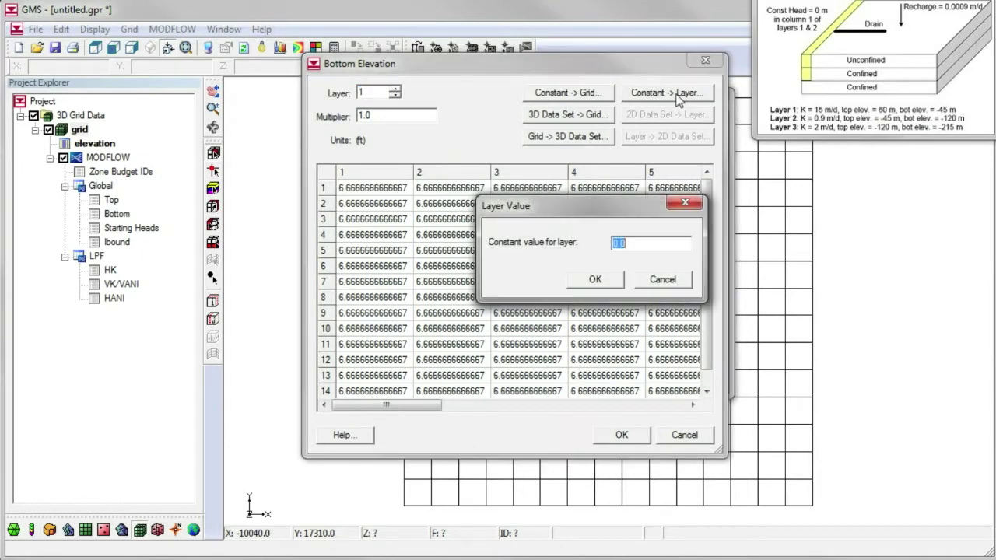
text(-45)
key(Return)
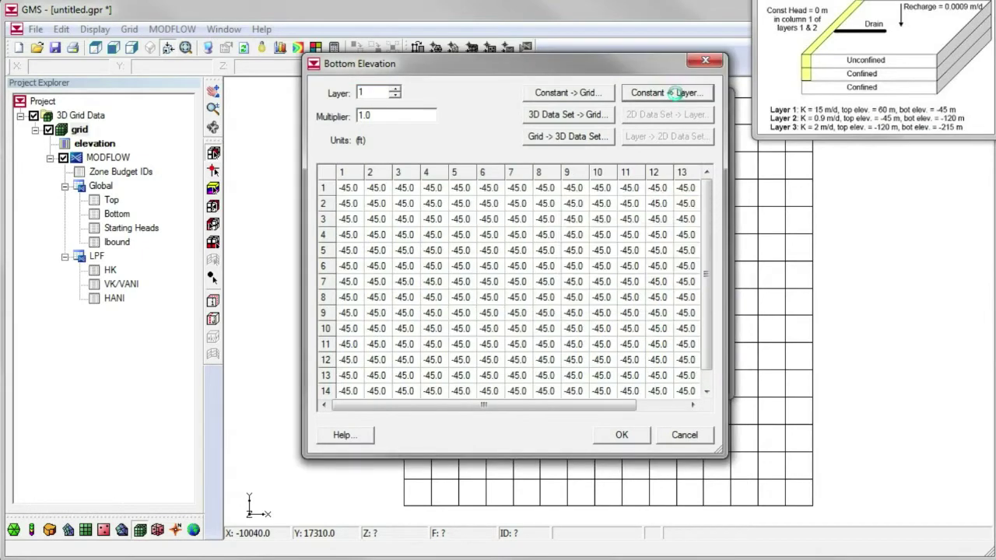
click(395, 90)
click(637, 93)
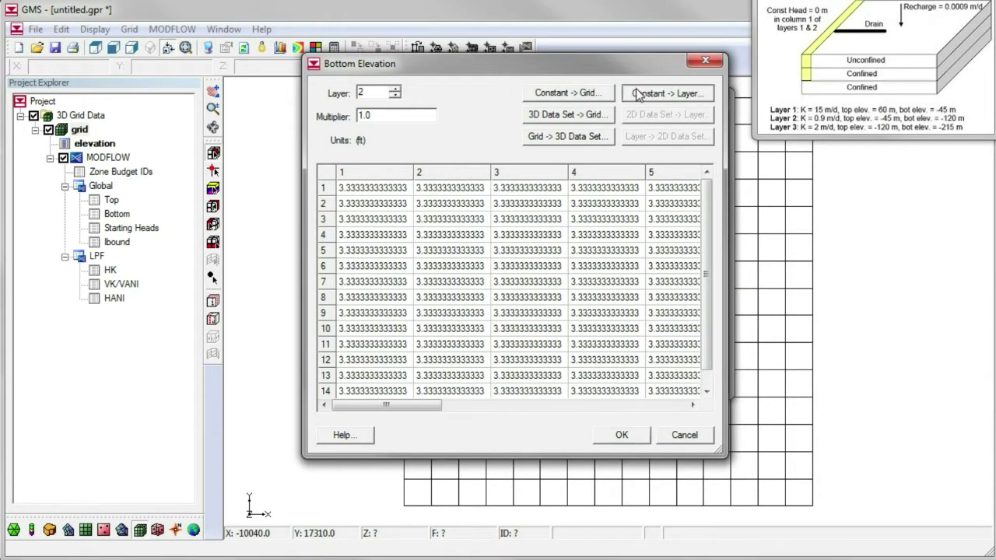
text(-120)
key(Return)
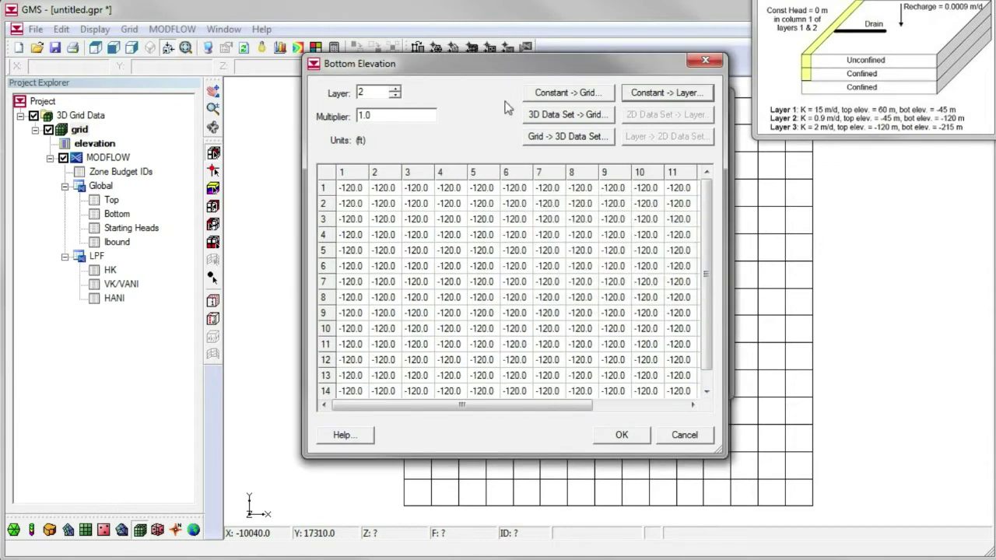
click(395, 91)
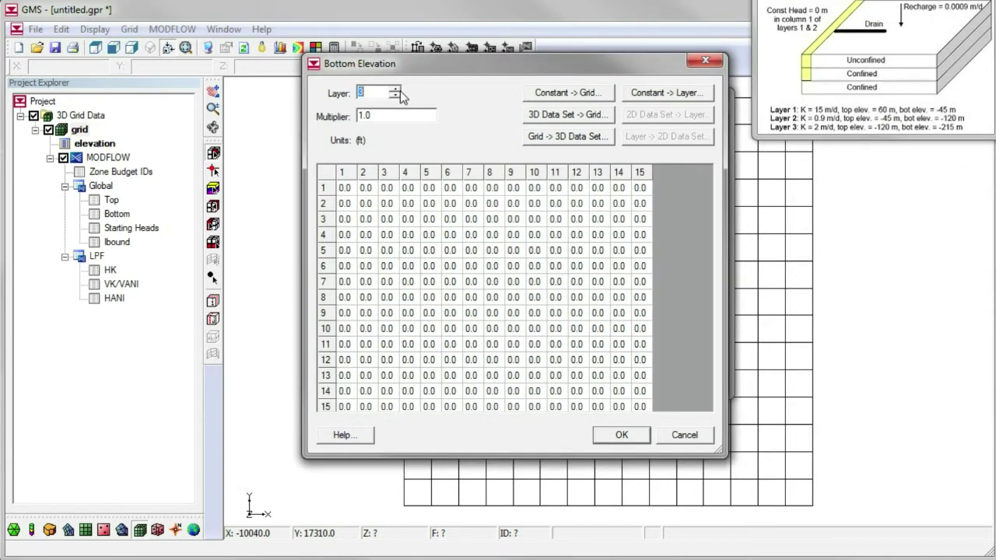
click(646, 93)
text(-2)
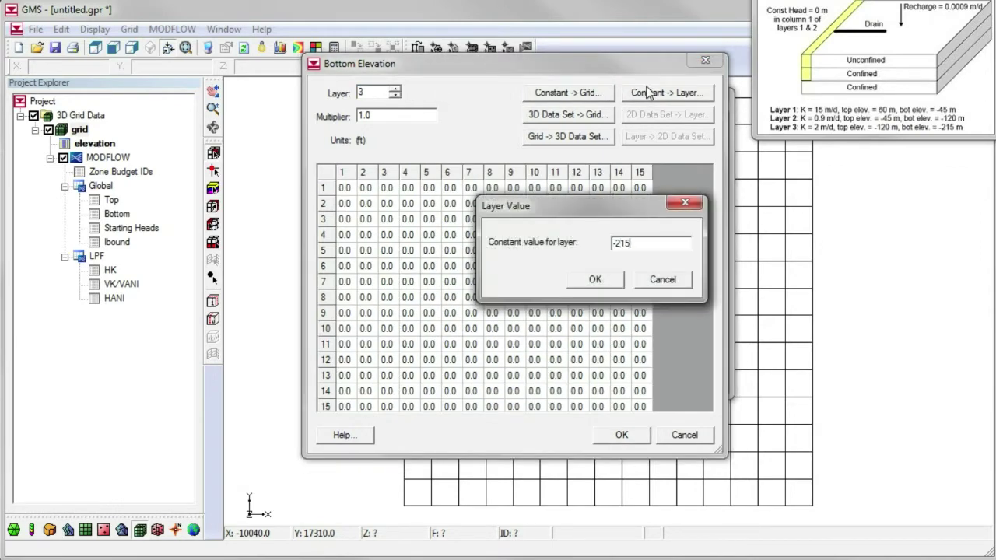
text(15)
key(Return)
click(621, 435)
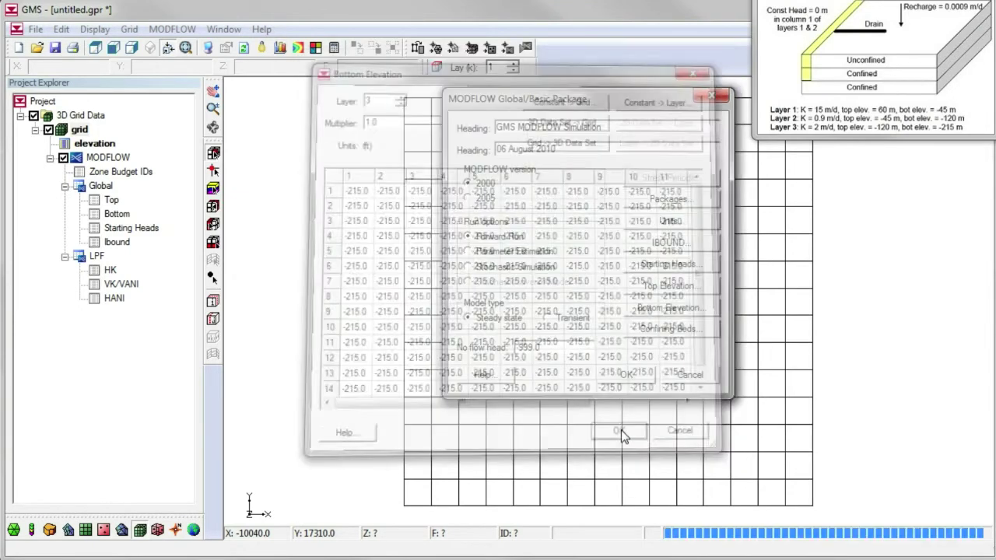
click(615, 377)
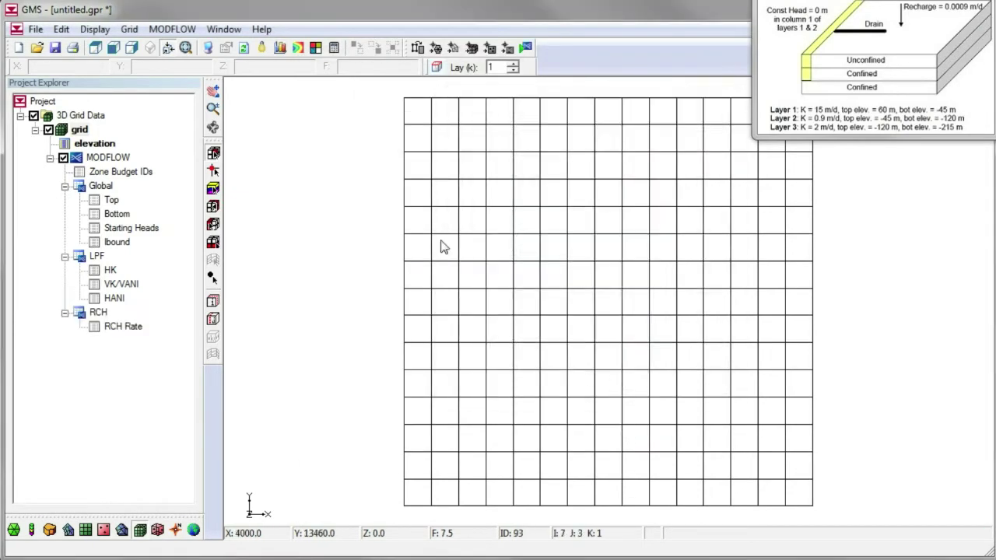
Step: Show the grid in side view with an increased Z magnification
click(133, 46)
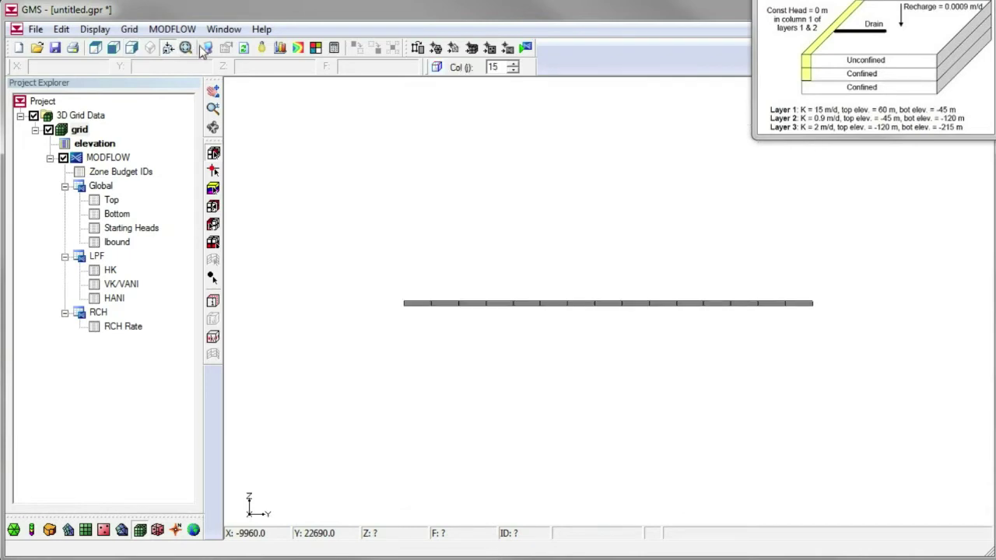
click(205, 48)
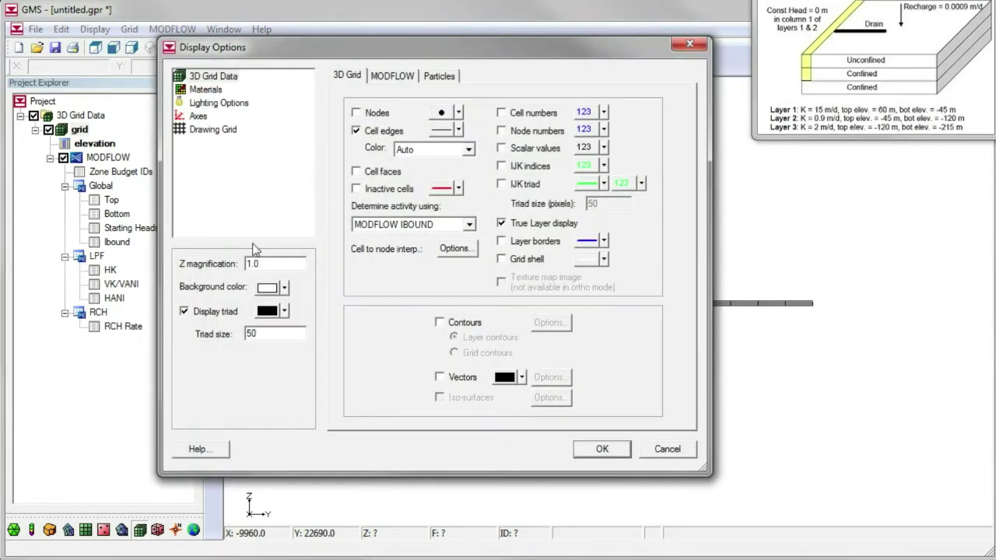
text(0)
key(Return)
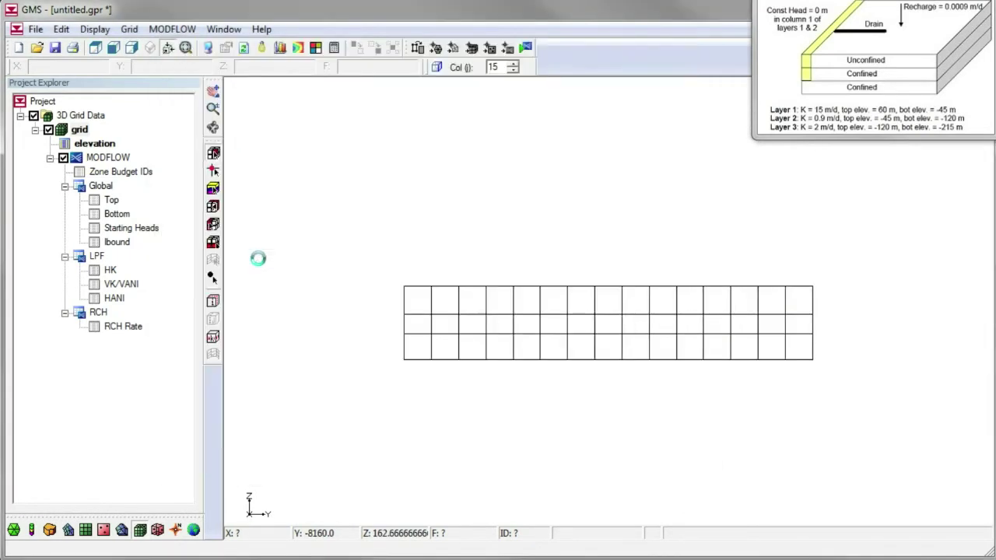
scroll(490, 67, down, 14)
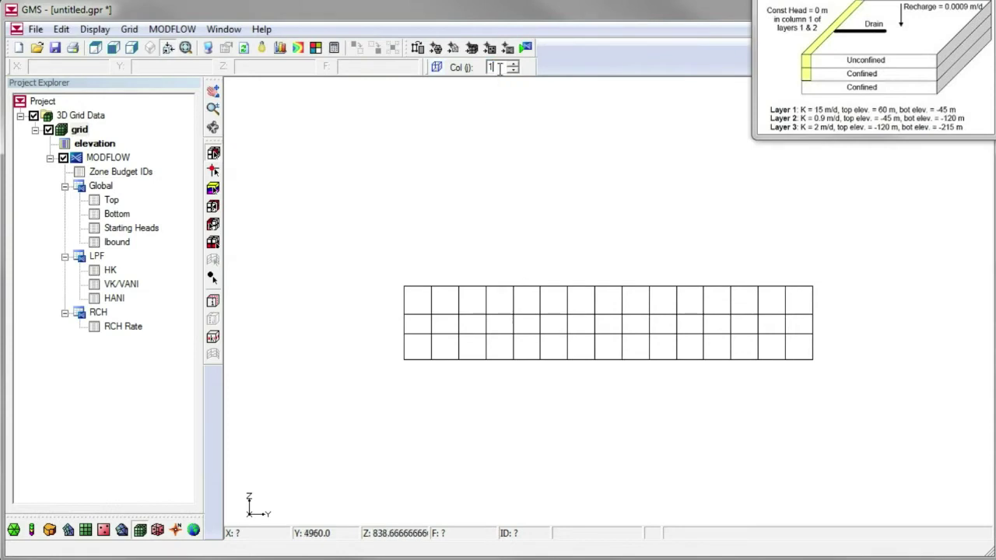
Step: Make the column 1 cells of layers 1 and 2 specified-head (IBOUND -1)
drag(397, 275, 828, 343)
right_click(784, 312)
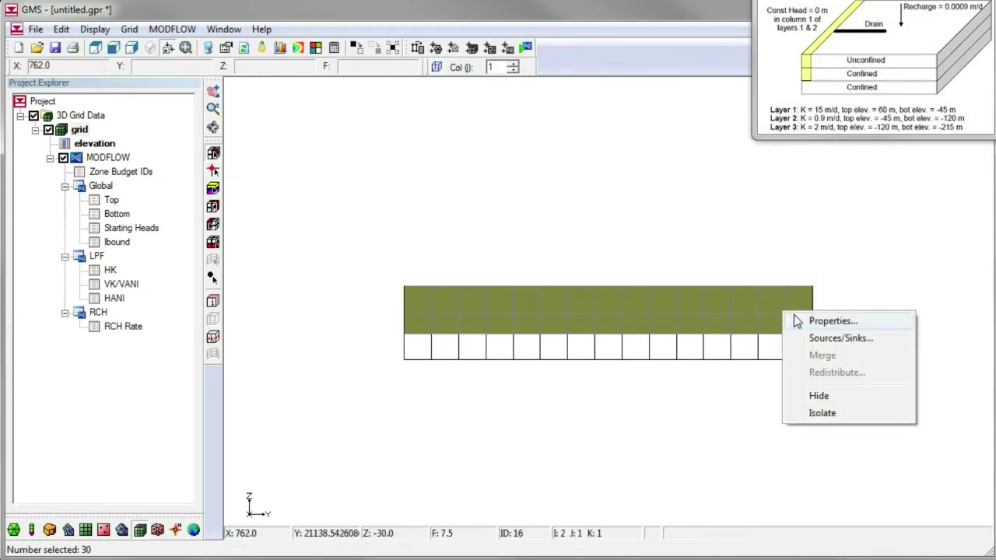
click(799, 319)
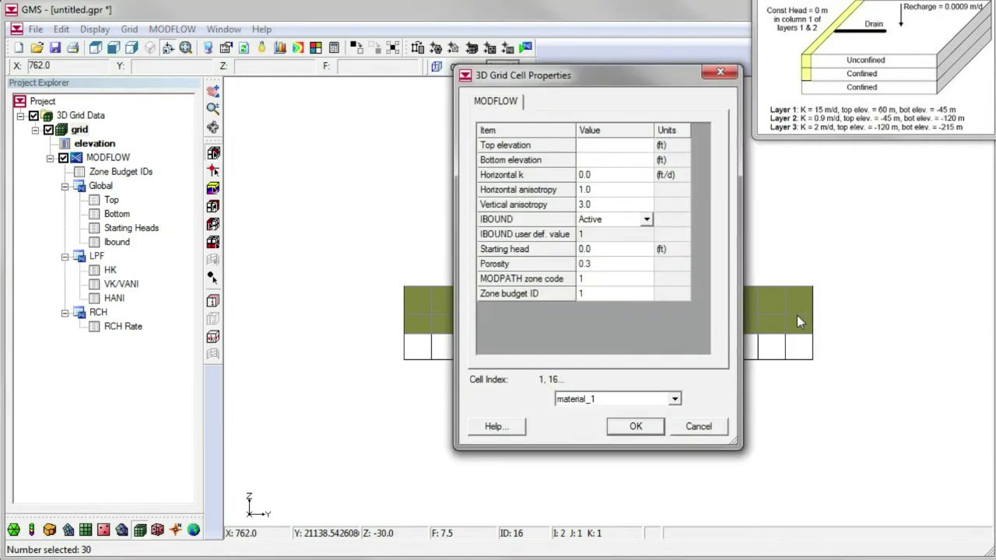
click(646, 219)
click(642, 238)
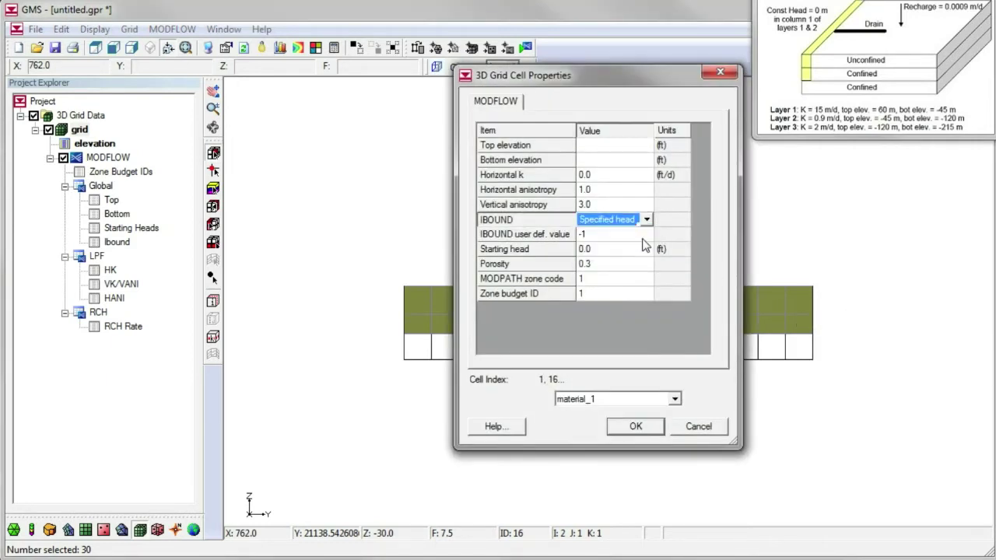
click(635, 427)
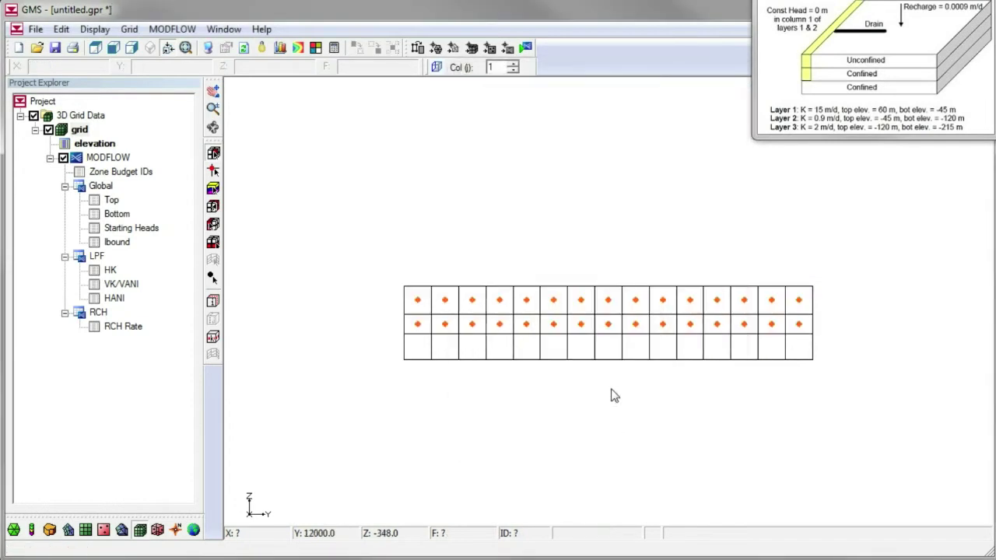
click(94, 47)
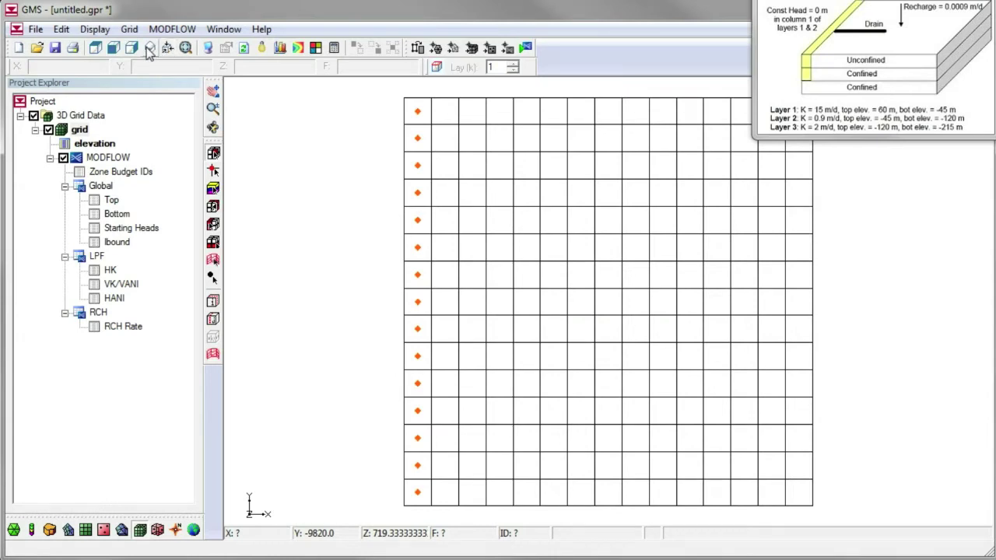
Step: Inspect the grid in oblique view, then return to plan view
click(150, 47)
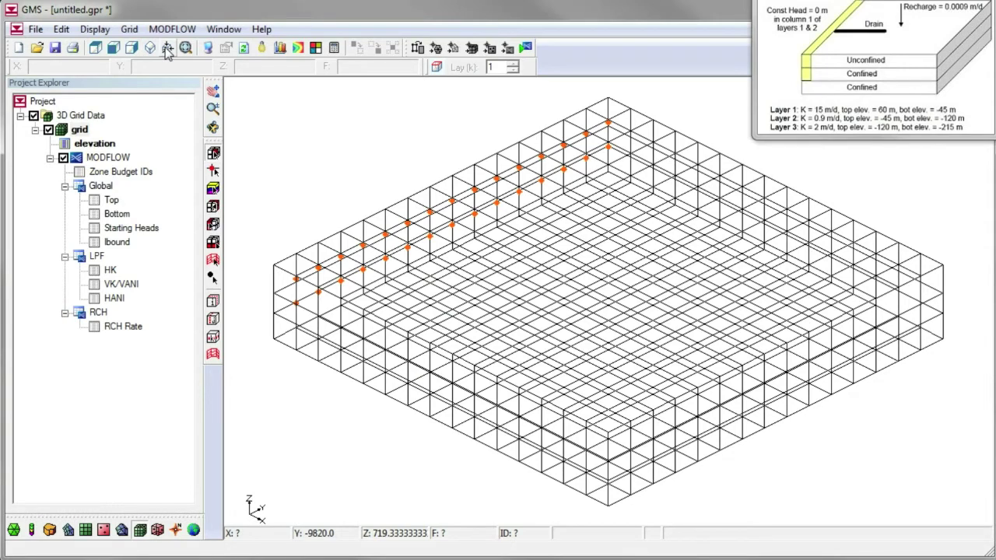
click(167, 49)
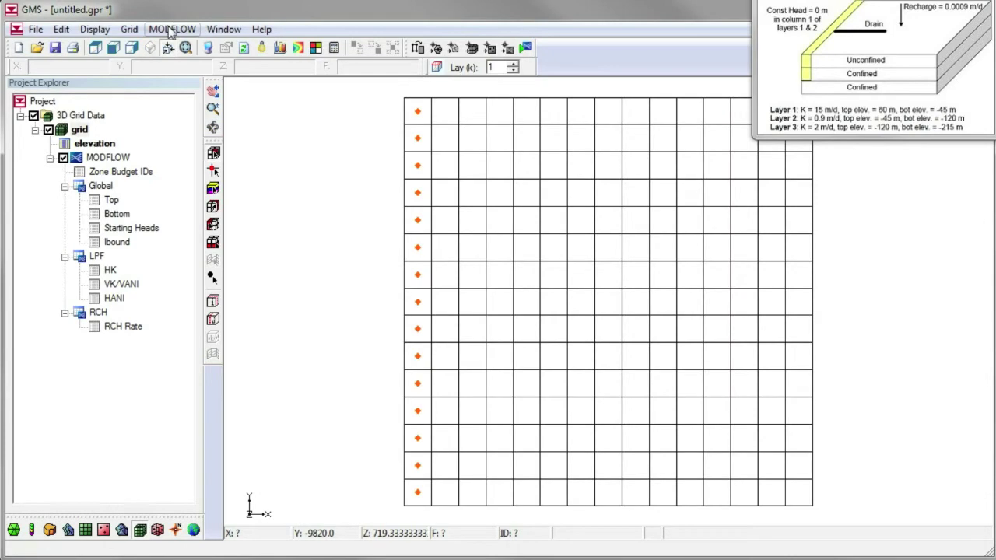
click(171, 29)
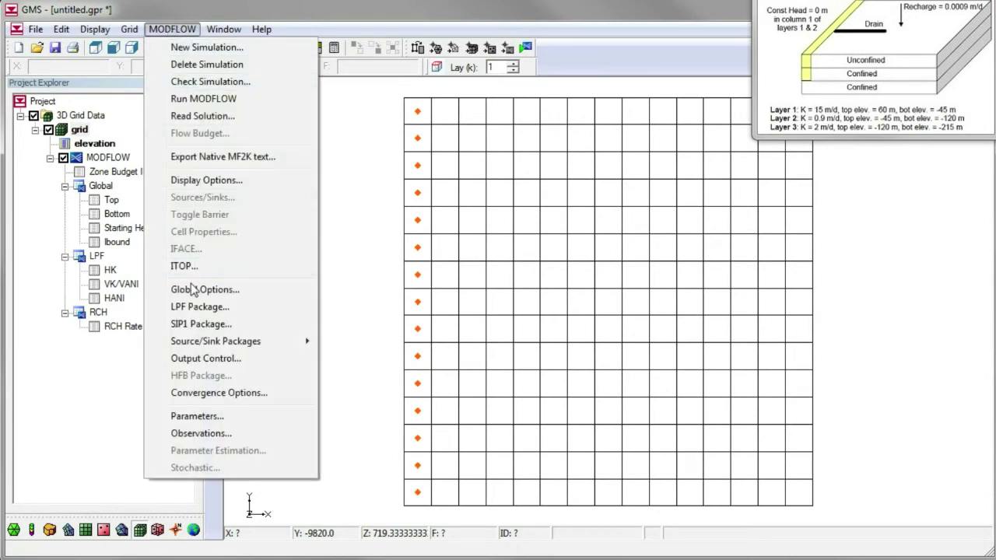
Step: In the LPF package, set horizontal hydraulic conductivity to 15, 0.9 and 2 for layers 1–3
click(196, 308)
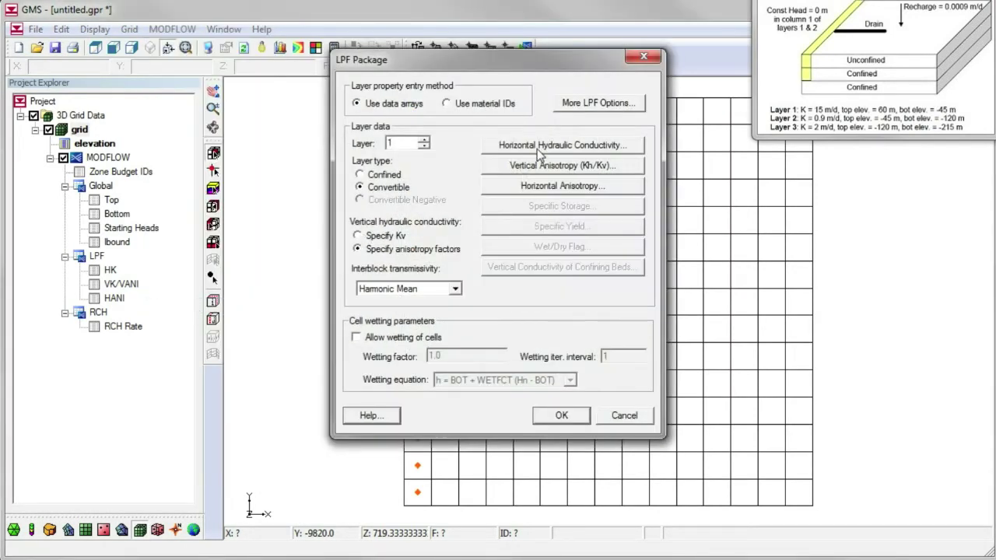
click(537, 148)
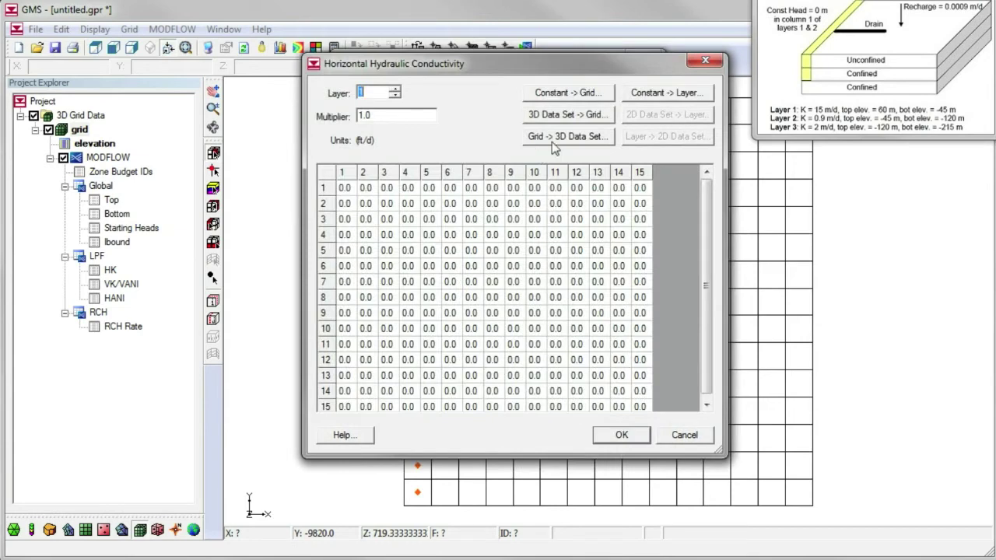
click(674, 93)
text(15)
key(Return)
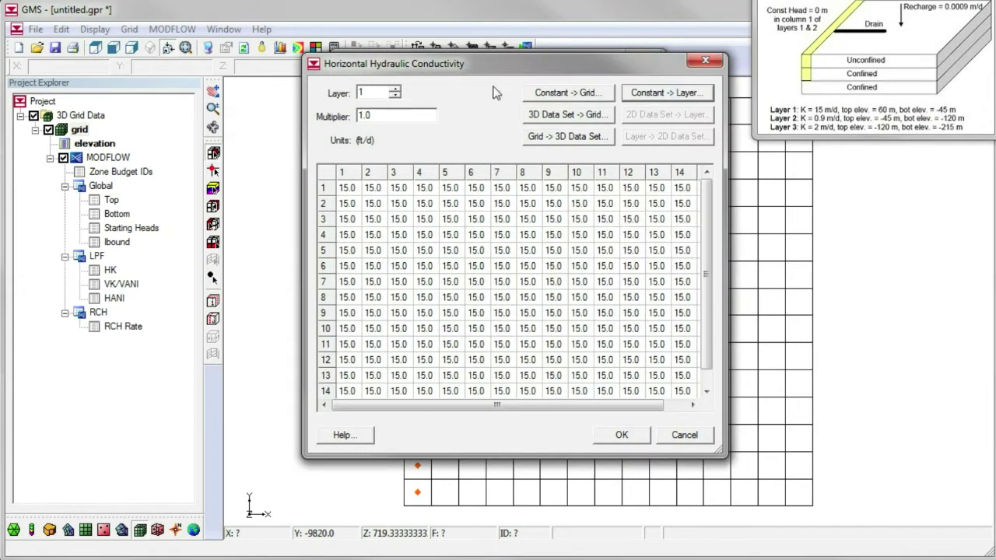
click(396, 88)
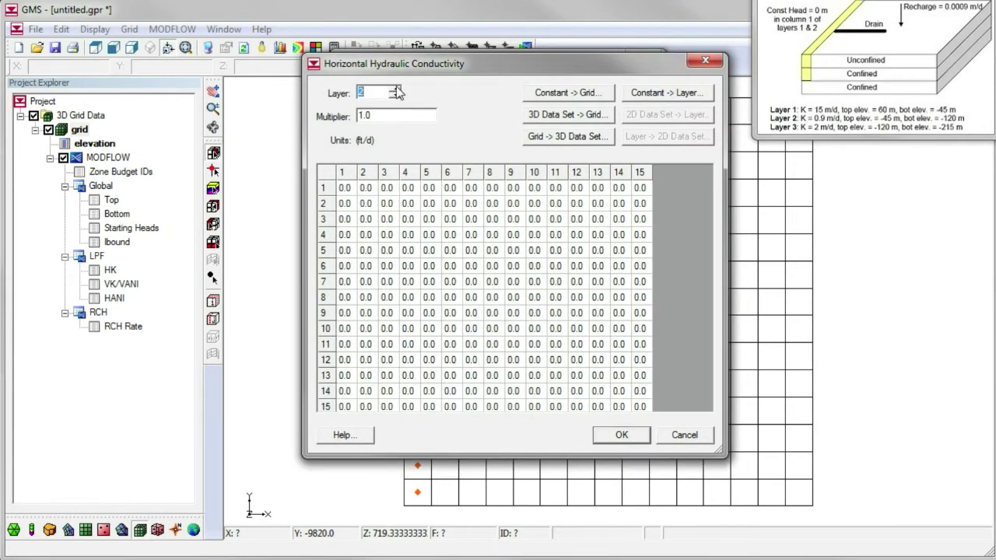
click(643, 93)
text(.9)
key(Return)
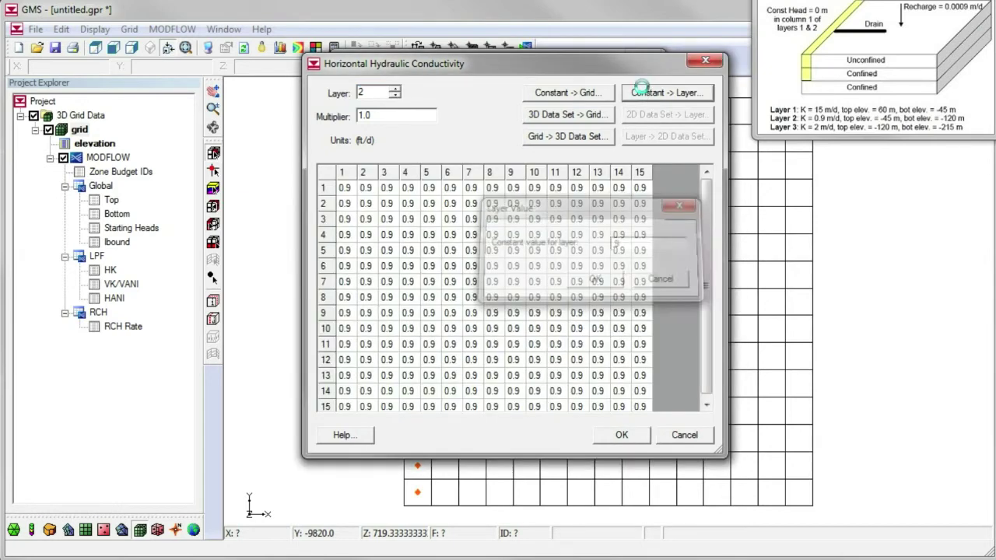
click(397, 89)
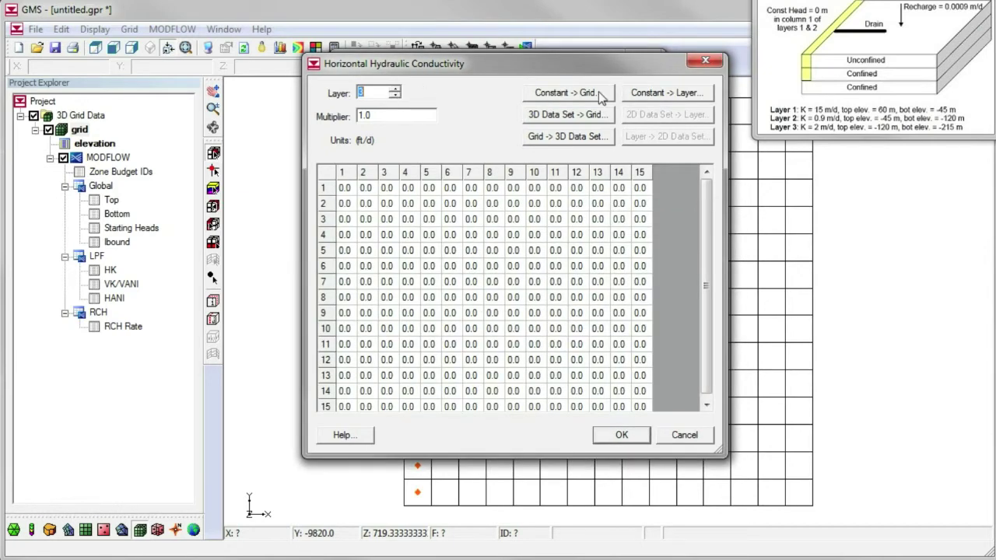
click(646, 94)
text(2)
key(Return)
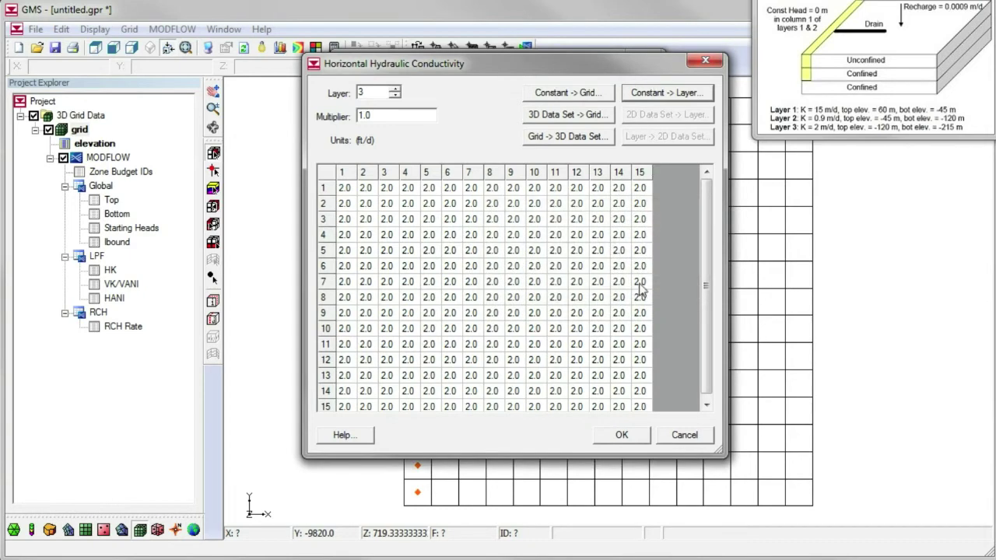
click(623, 436)
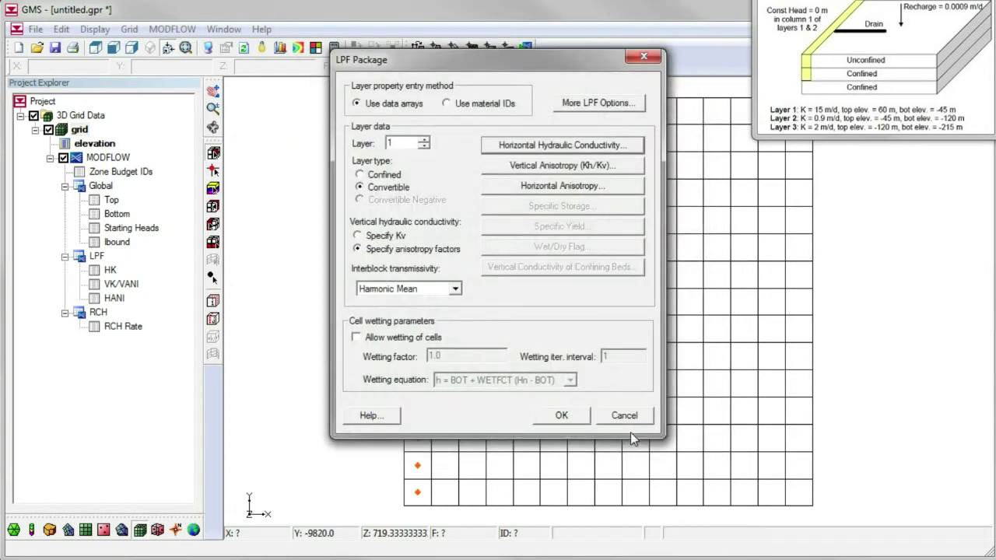
Step: Set vertical anisotropy to 10, 5 and 5 for layers 1–3 and make layer 3 confined
click(565, 166)
click(644, 93)
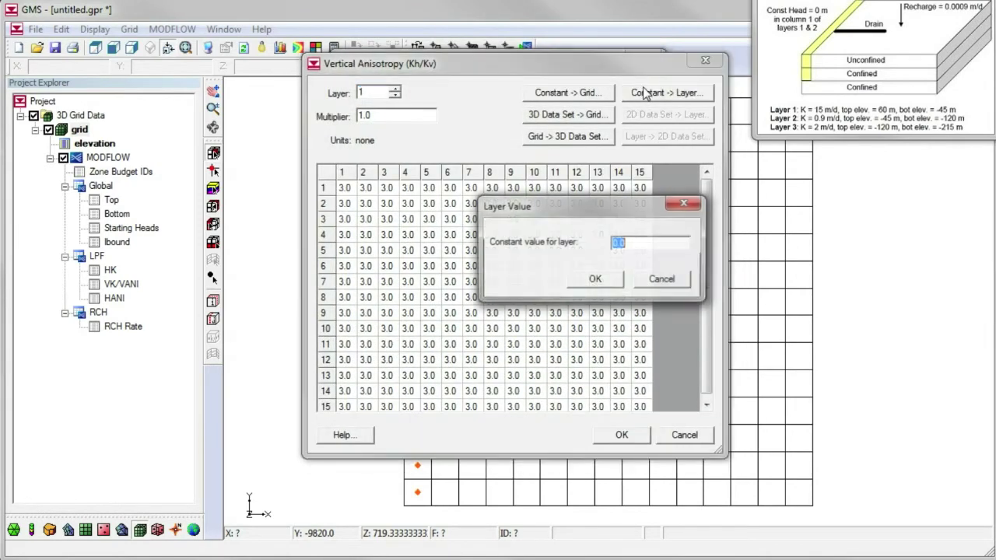
text(10)
key(Return)
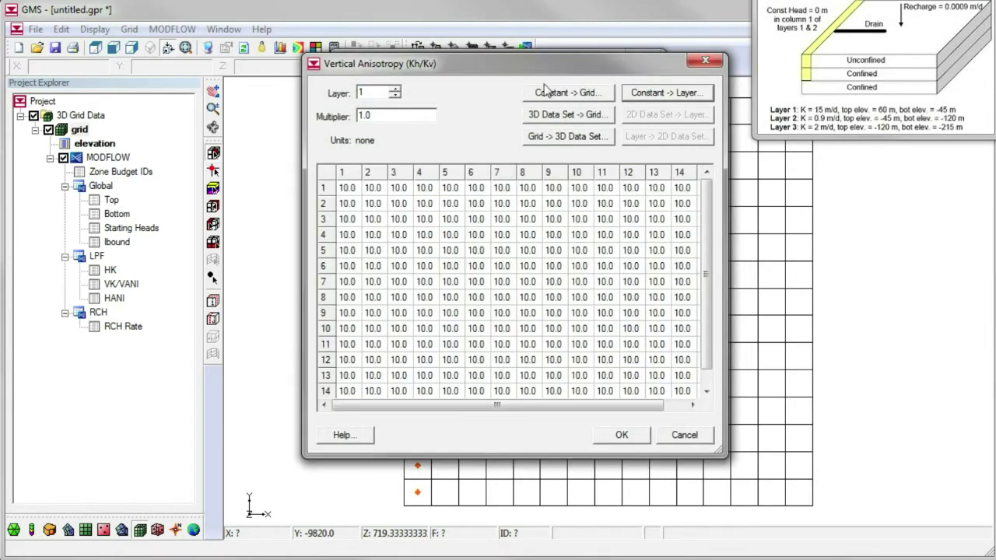
click(395, 88)
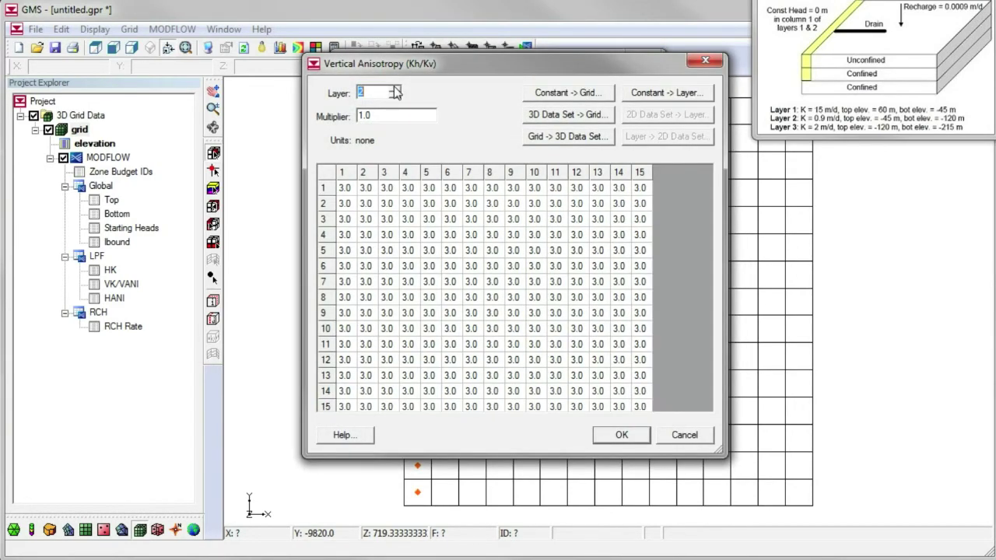
click(637, 92)
text(5)
key(Return)
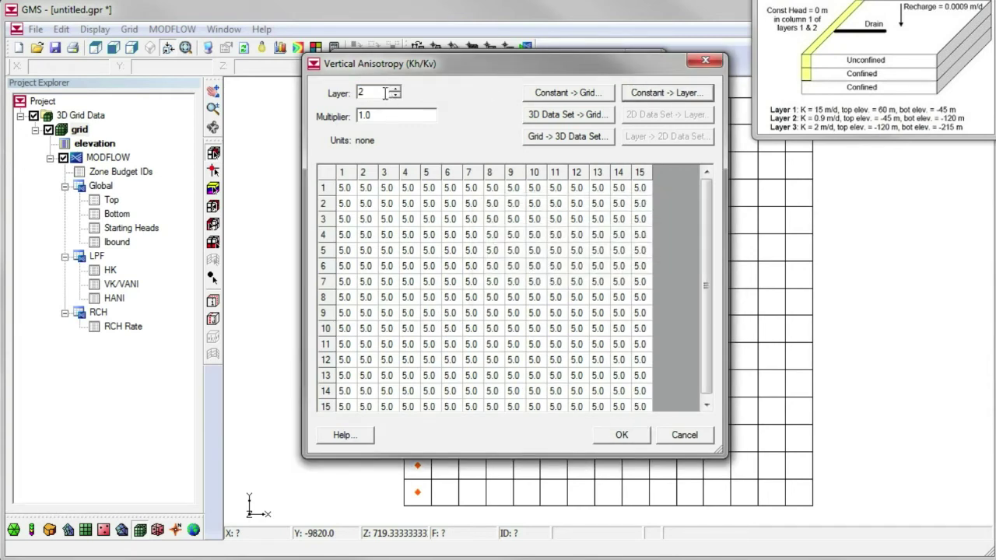
click(396, 89)
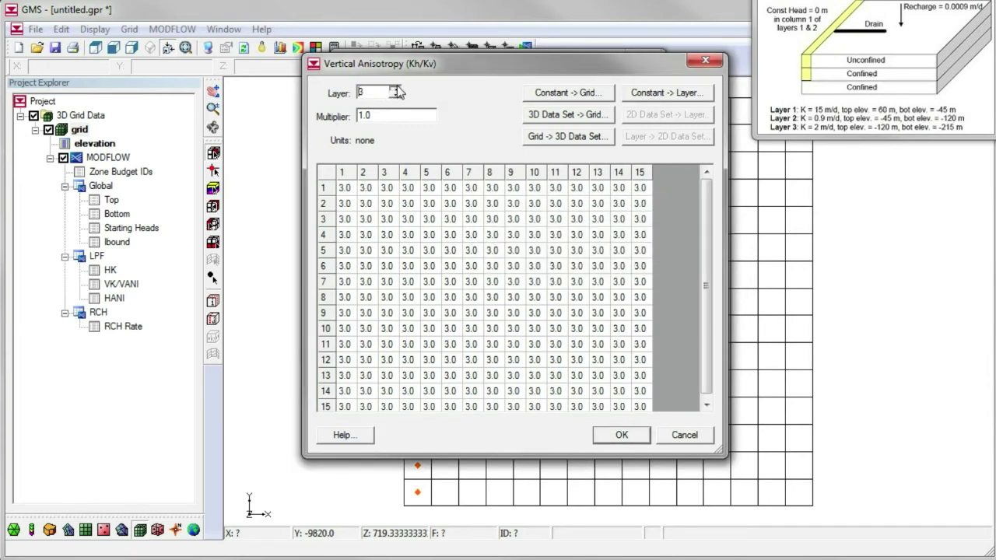
click(643, 93)
text(5)
key(Return)
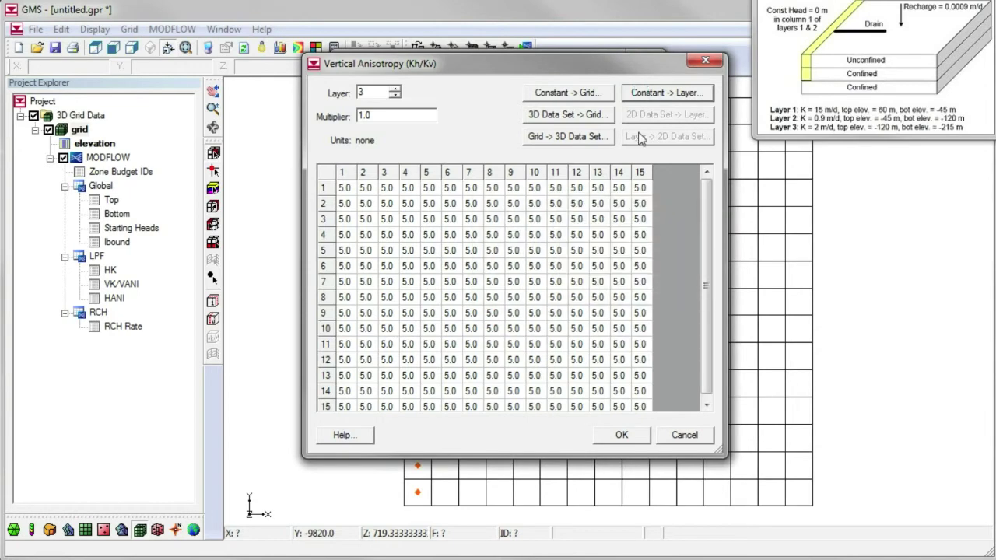
click(627, 437)
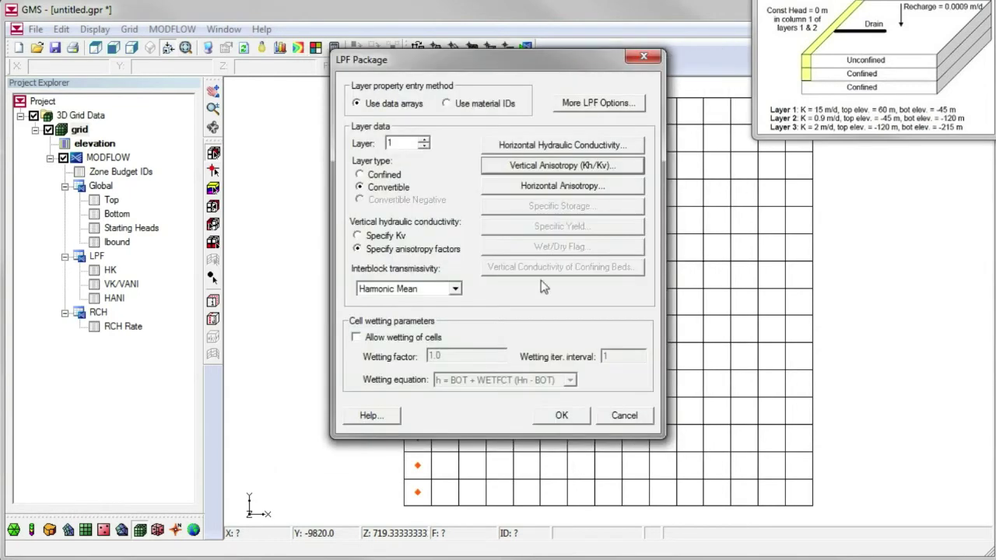
click(424, 141)
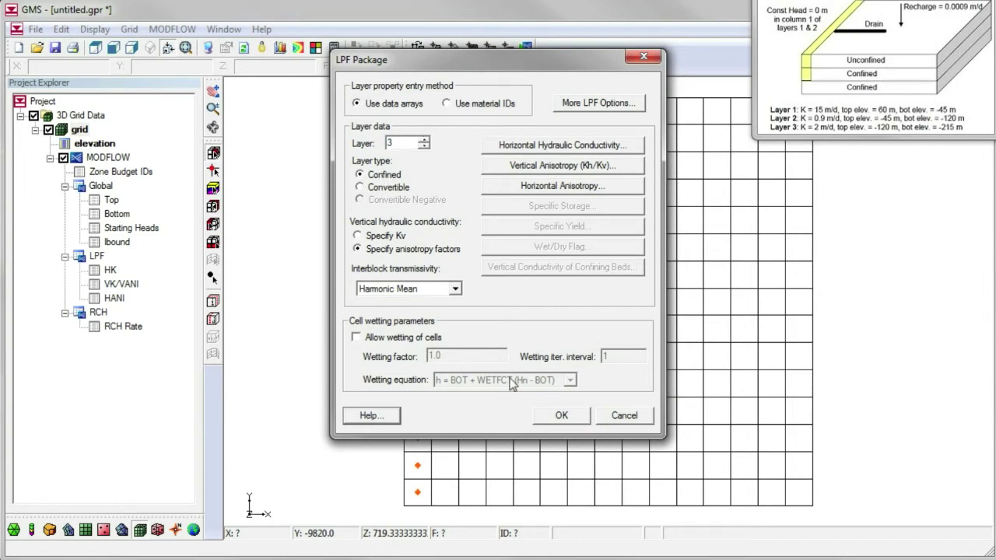
click(547, 416)
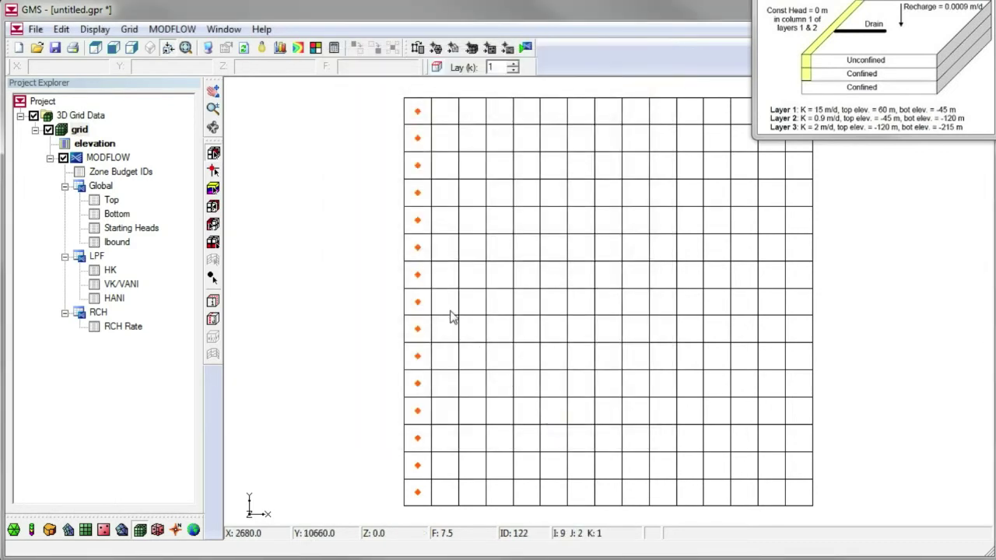
Step: Add drain boundary conditions to nine cells selected along row 8
drag(451, 311, 660, 317)
right_click(660, 318)
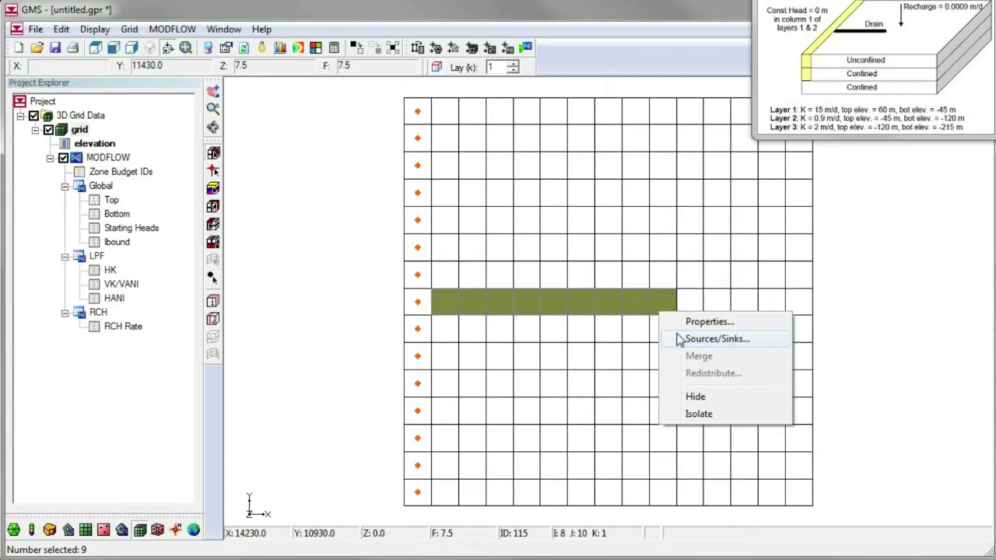
click(682, 339)
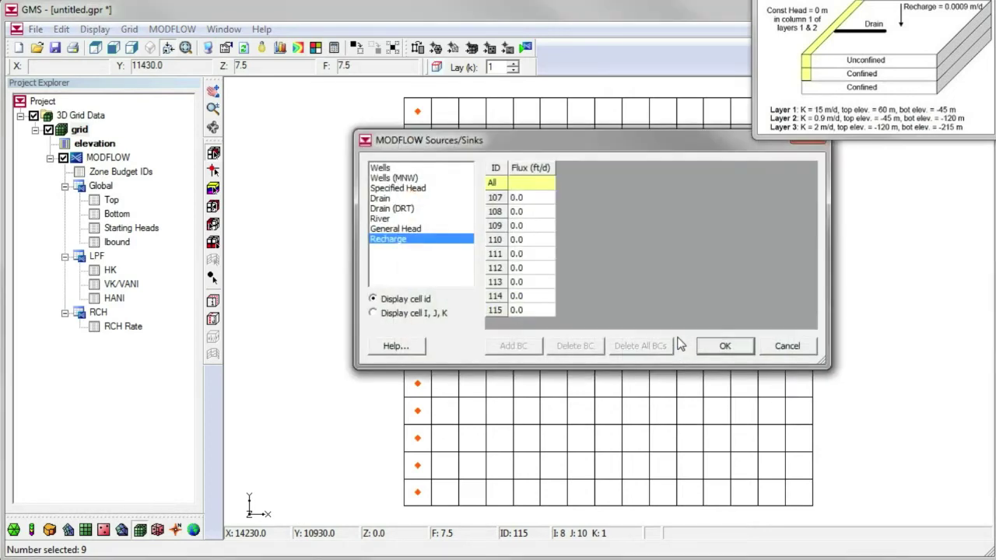
click(390, 199)
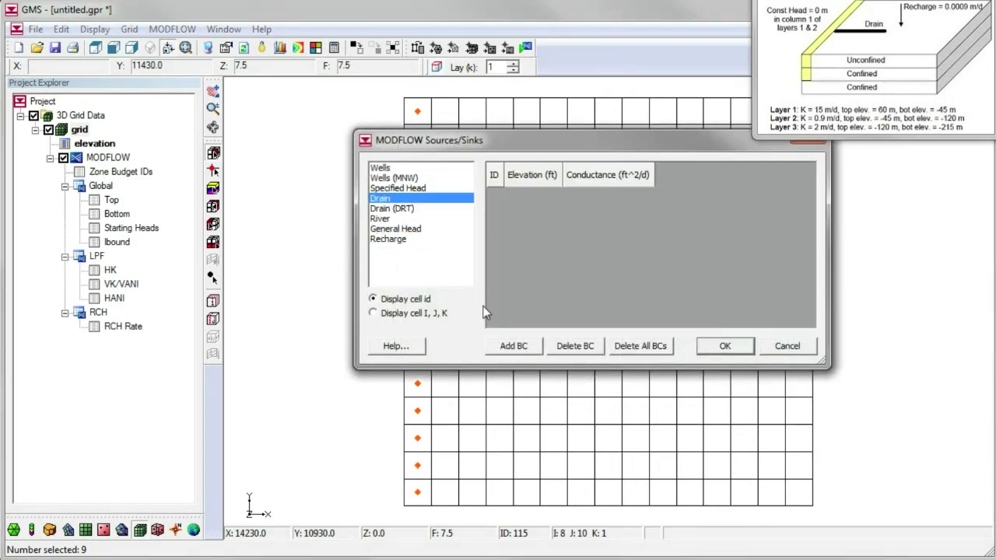
click(510, 346)
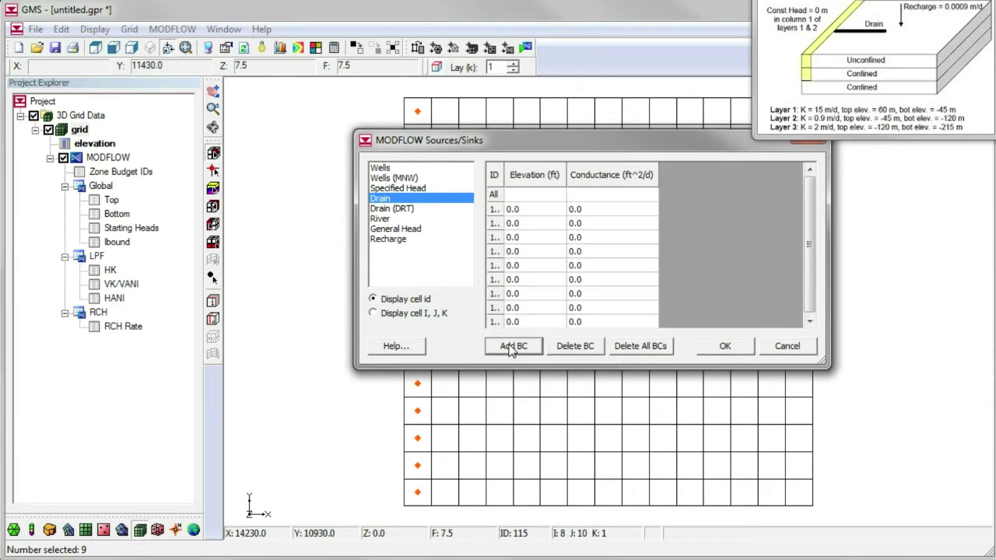
Step: Enter rising drain elevations 3, 6, 9, 15, 20, 27 and 30 for the remaining drains
click(524, 238)
text(3)
key(Return)
text(6)
key(Return)
text(9)
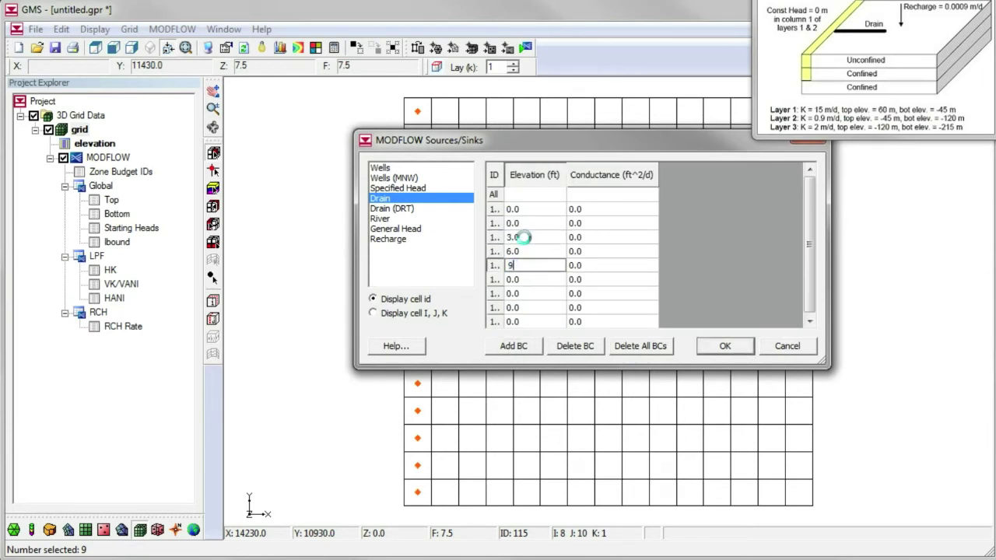
key(Return)
text(15)
key(Return)
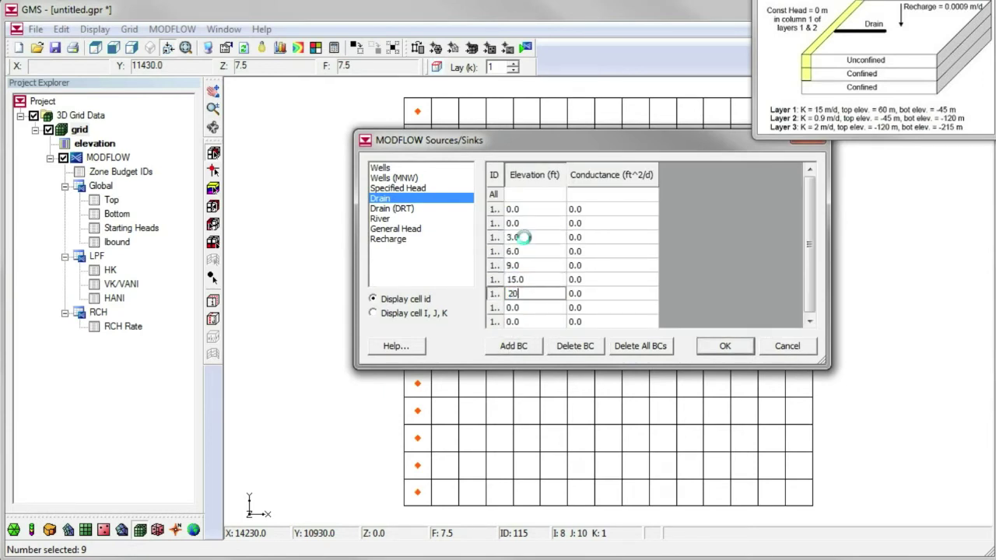
text(20)
key(Return)
text(27)
key(Return)
text(3)
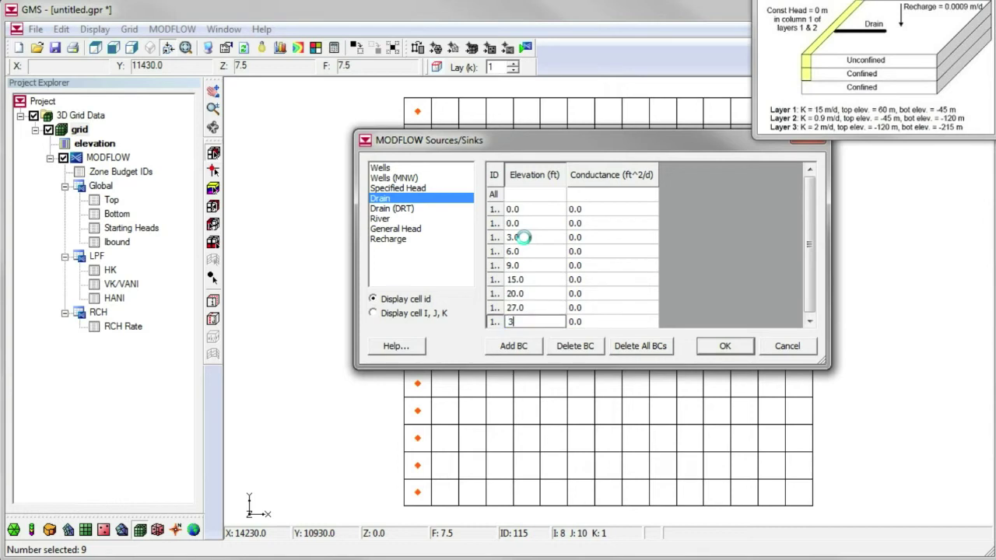
text(0)
Step: Give all nine drains a conductance of 7430
click(587, 195)
text(74)
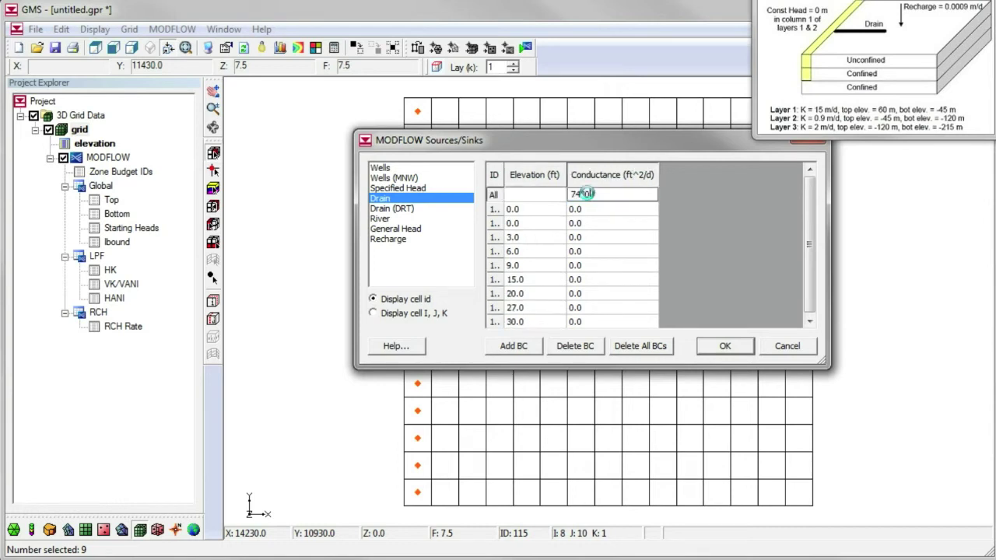
key(Return)
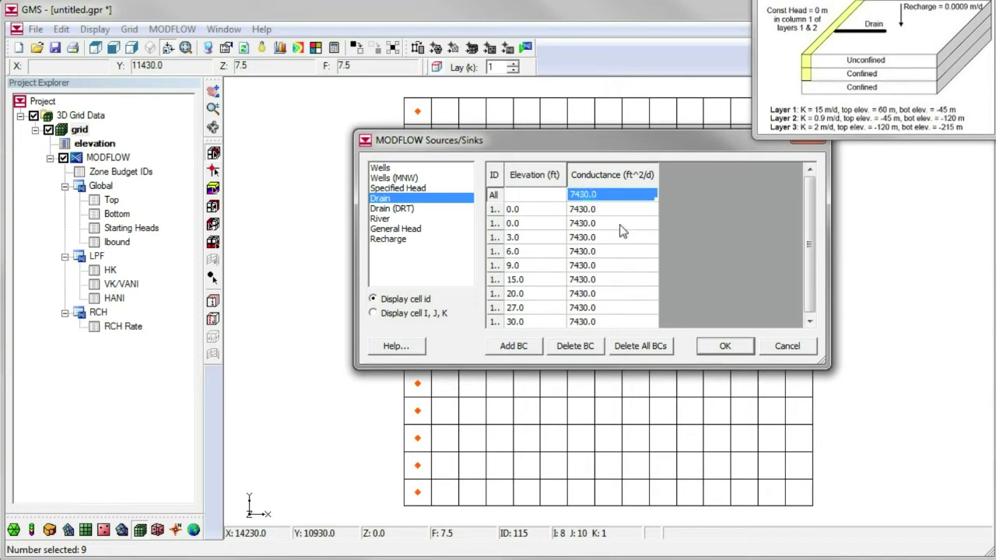
click(720, 349)
Step: Select twelve layer 1 cells, four in each of three rows, for the wells
click(609, 329)
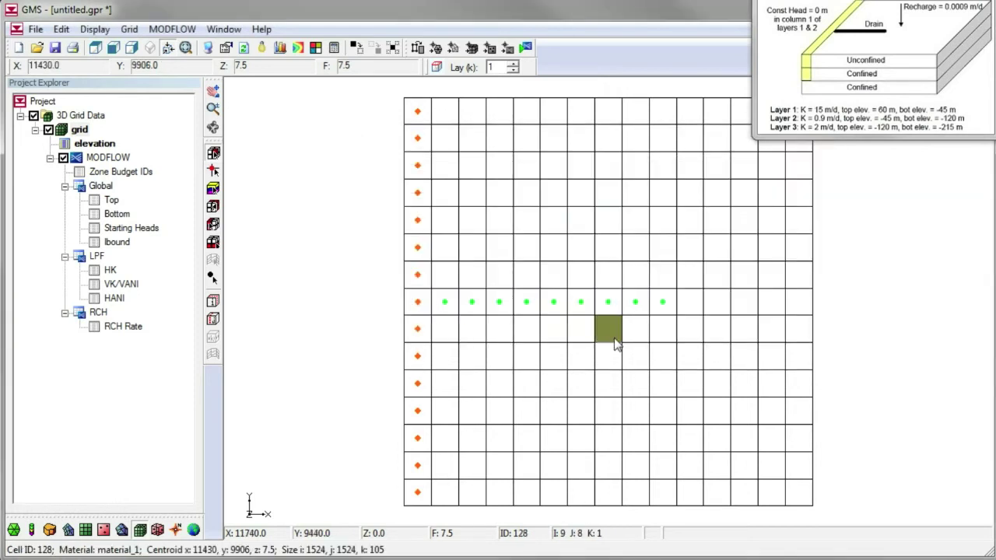
shift+click(663, 328)
shift+click(717, 328)
shift+click(772, 328)
shift+click(772, 383)
shift+click(717, 383)
shift+click(663, 383)
shift+click(609, 382)
shift+click(609, 445)
shift+click(663, 437)
shift+click(718, 437)
shift+click(772, 438)
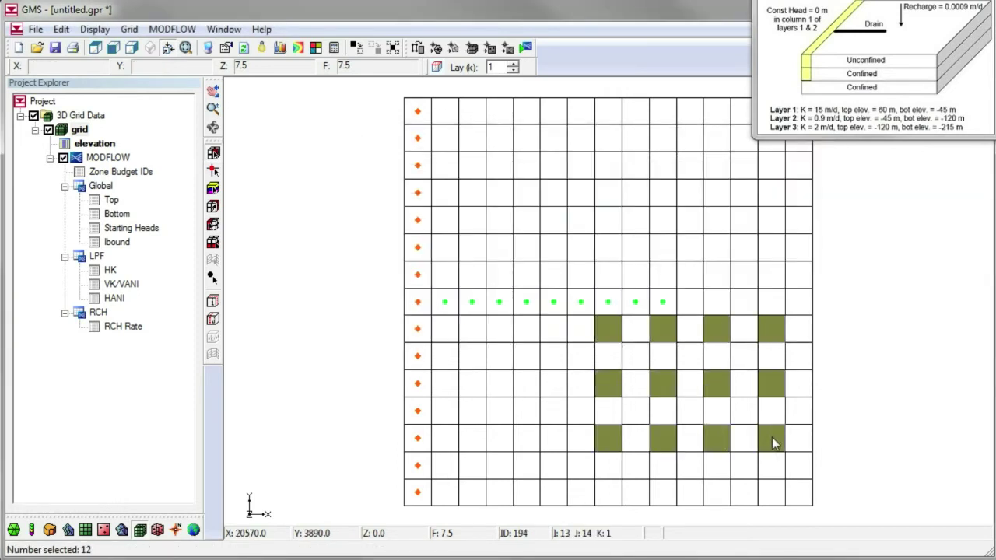
Step: Add wells to the twelve selected cells, each pumping -12230 ft^3/d
right_click(772, 437)
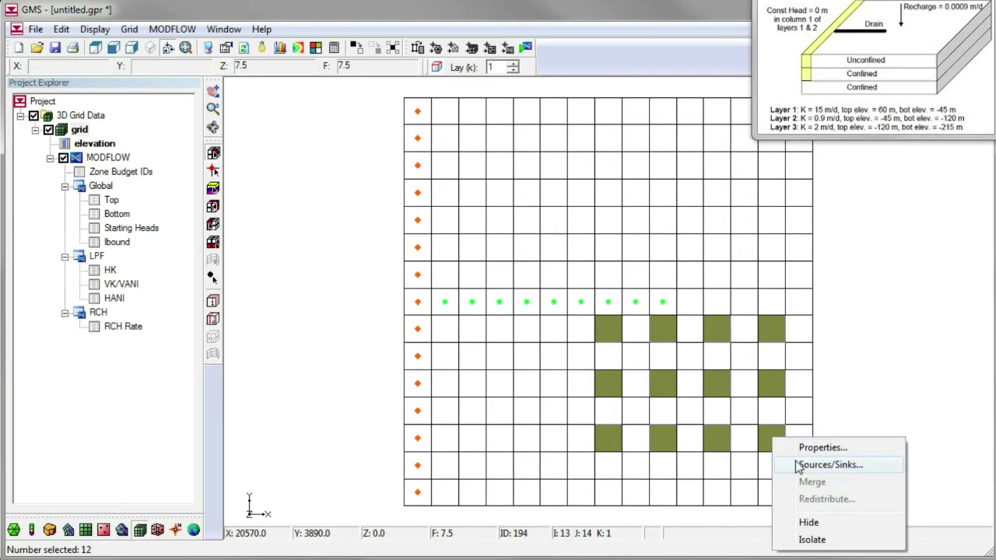
click(798, 465)
click(409, 170)
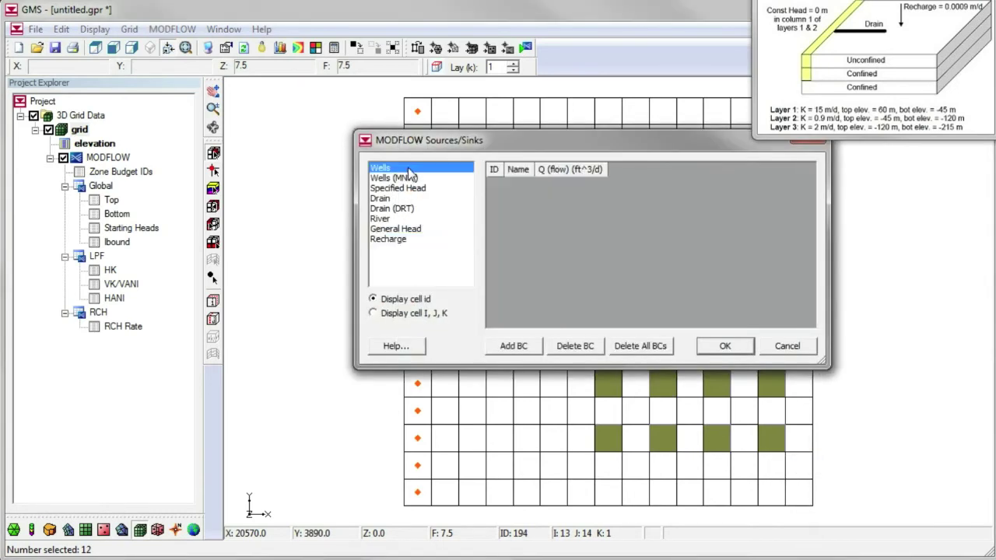
click(512, 346)
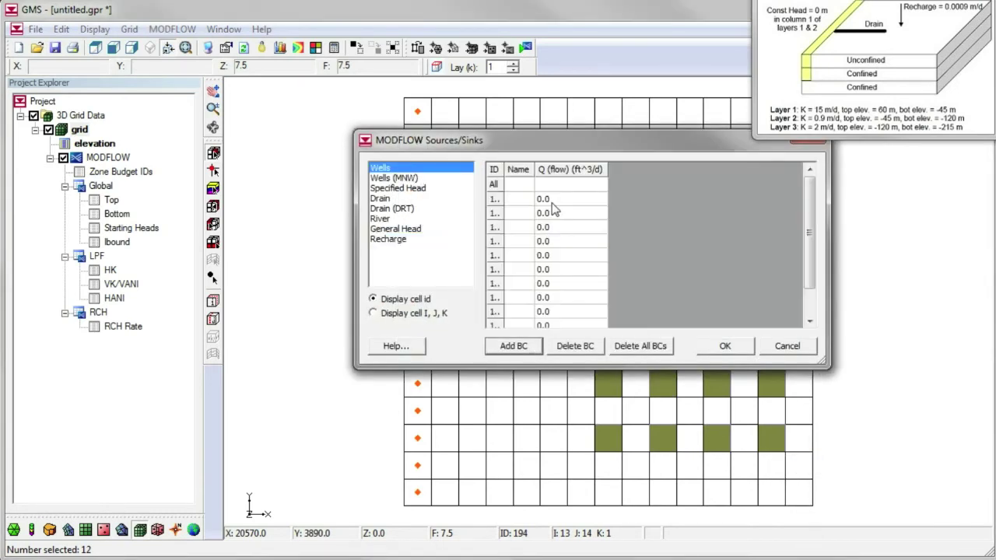
click(556, 187)
text(-)
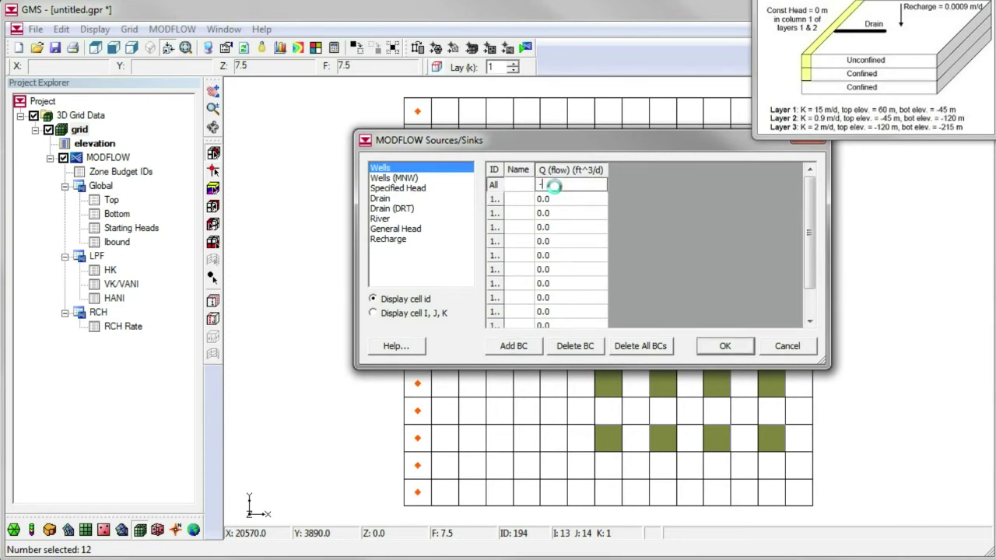
text(12230)
key(Return)
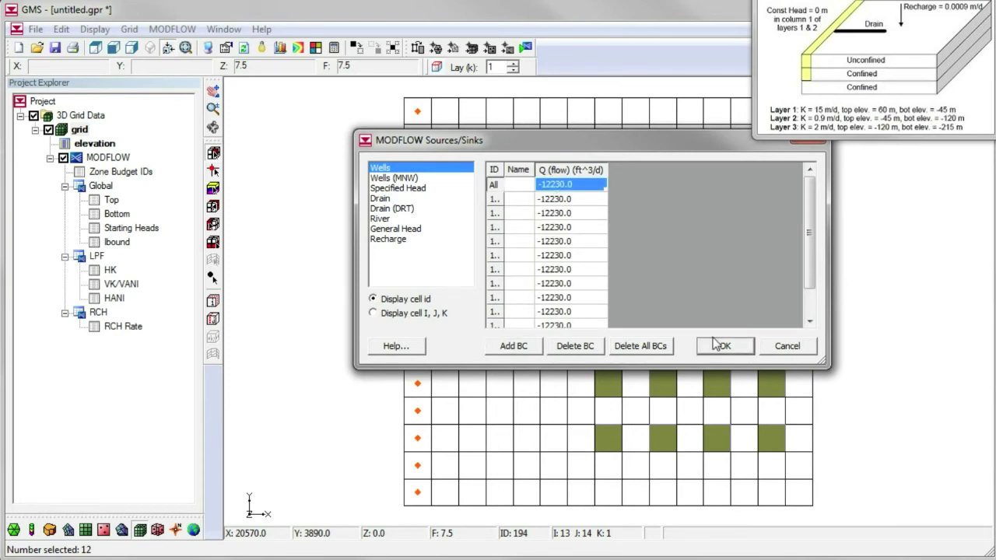
click(722, 346)
click(377, 288)
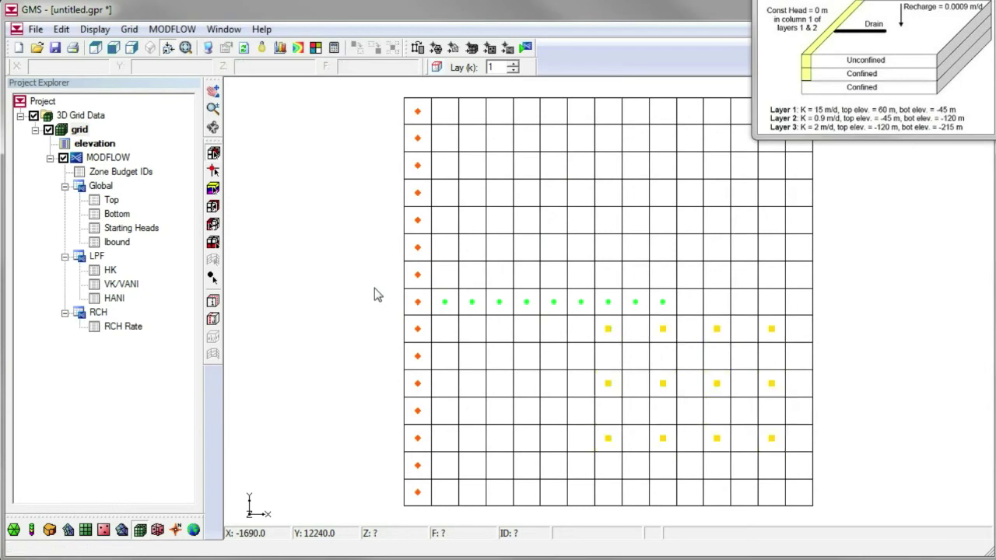
Step: Add wells pumping -12250 to two selected cells in layer 2
click(511, 64)
click(551, 187)
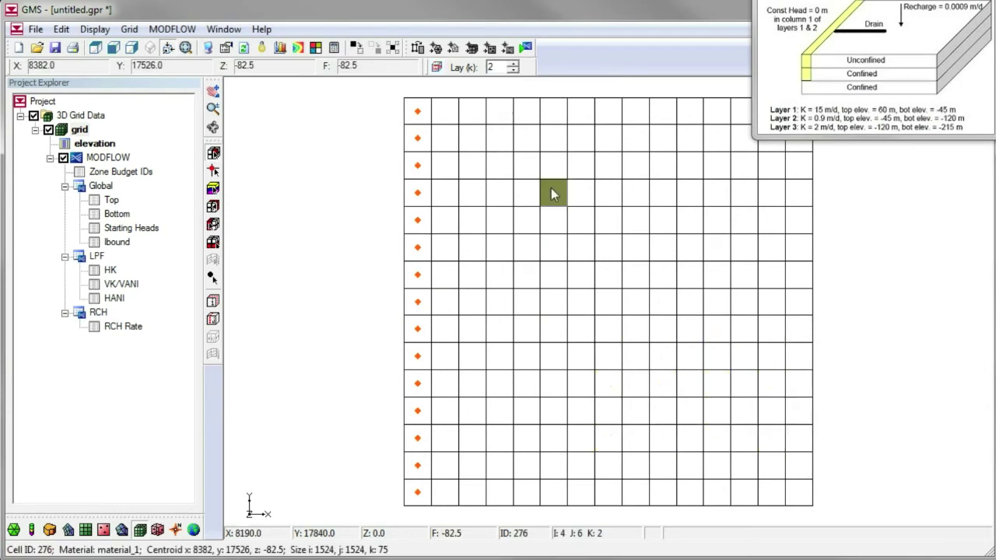
shift+click(709, 240)
right_click(709, 240)
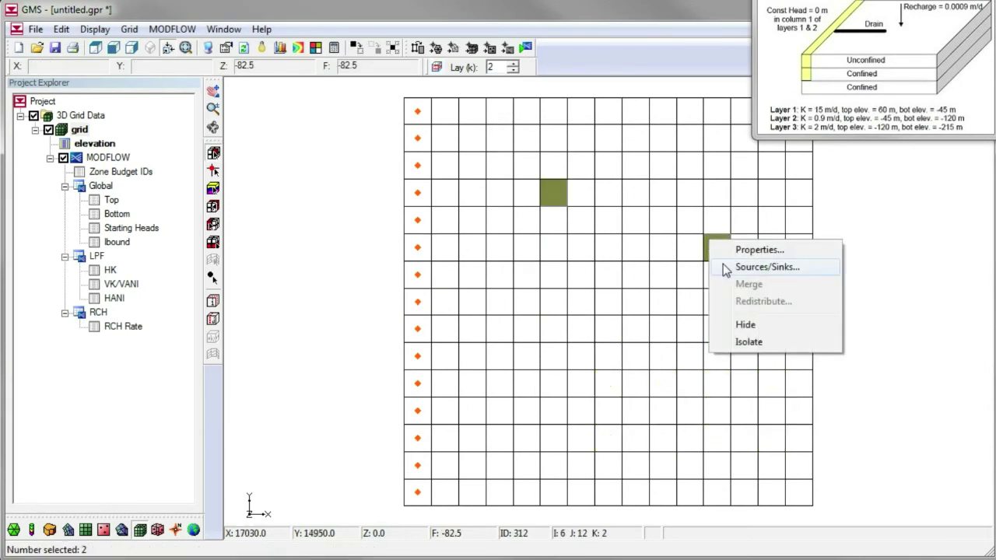
click(723, 265)
click(390, 168)
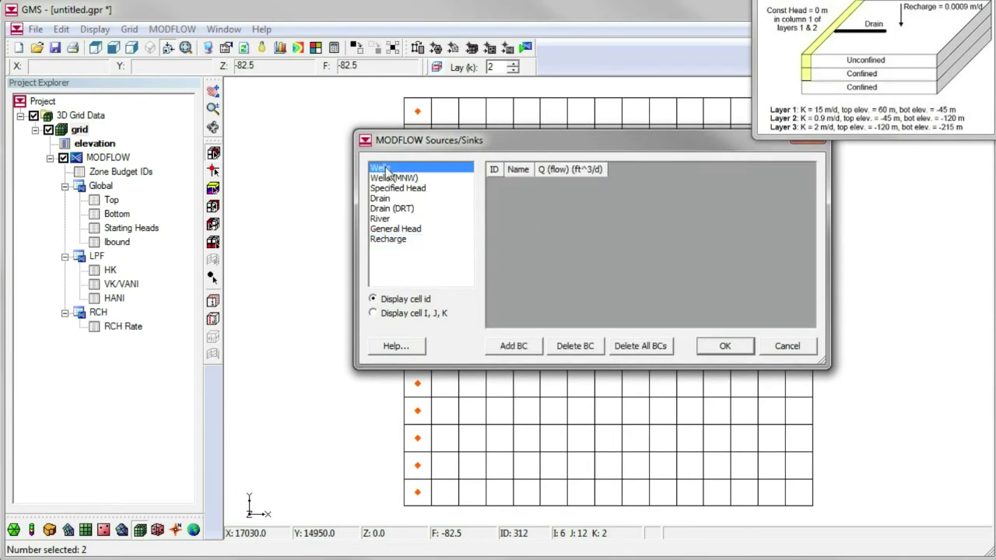
click(514, 346)
click(566, 184)
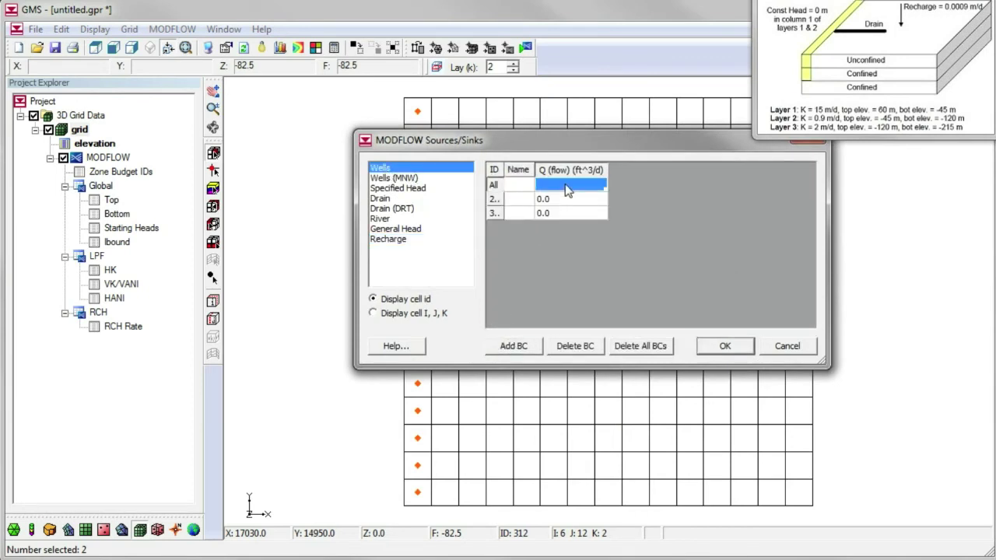
text(-12250)
key(Return)
click(724, 345)
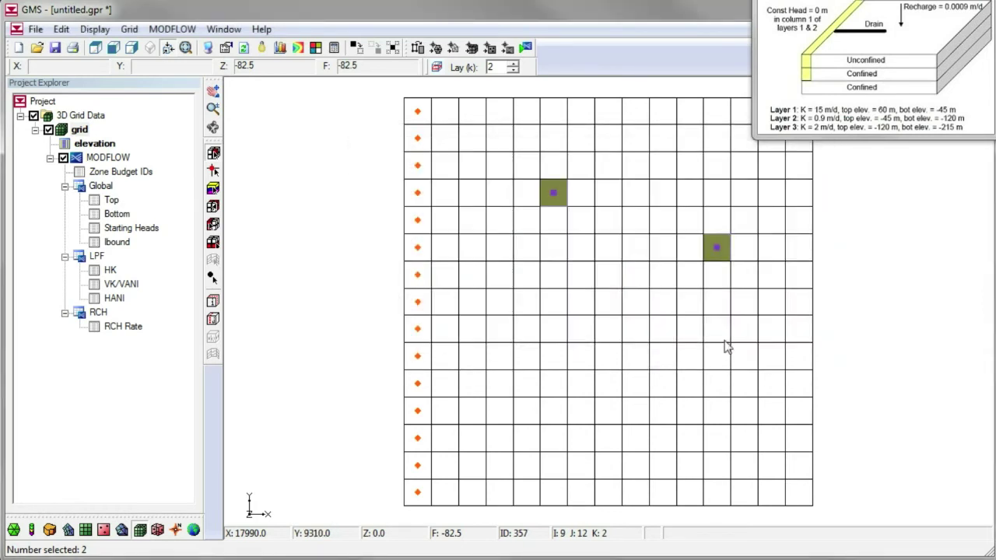
click(347, 306)
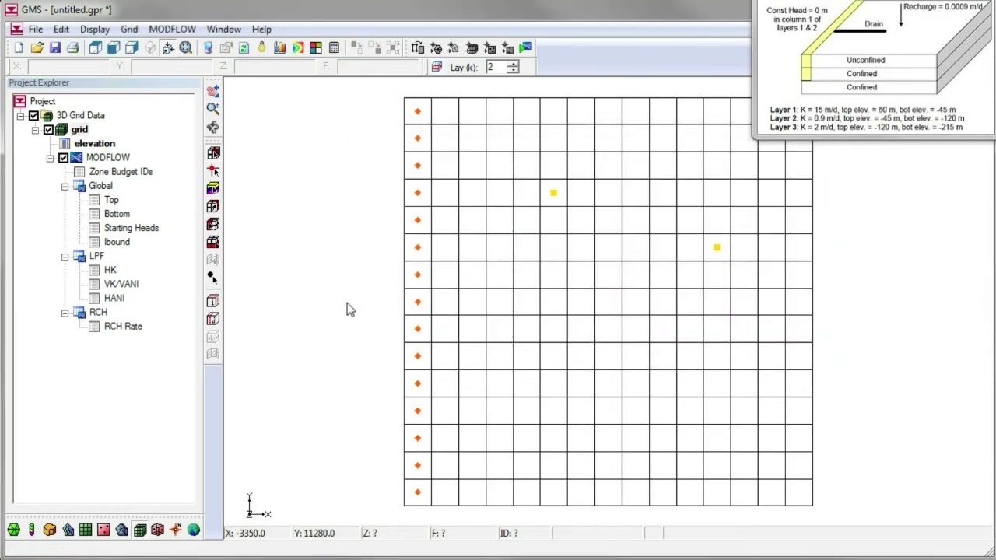
Step: Add a well with flow -0.15 to one cell in layer 3
click(513, 65)
click(679, 221)
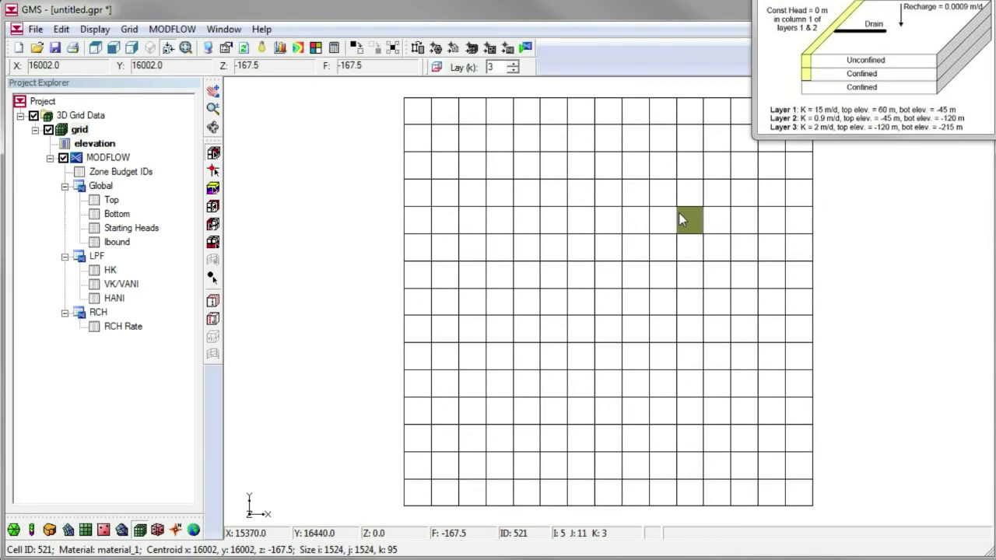
right_click(680, 218)
click(698, 240)
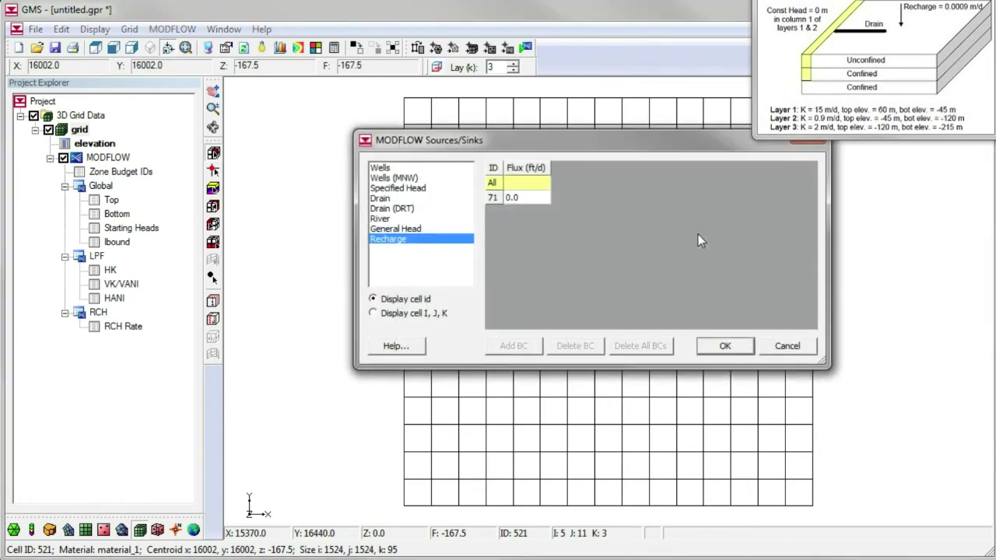
click(425, 168)
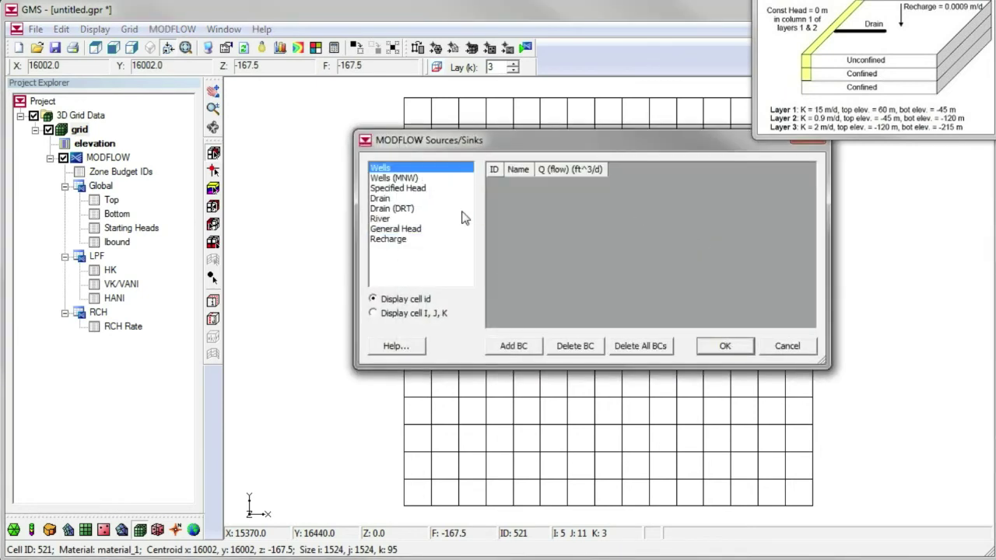
click(512, 342)
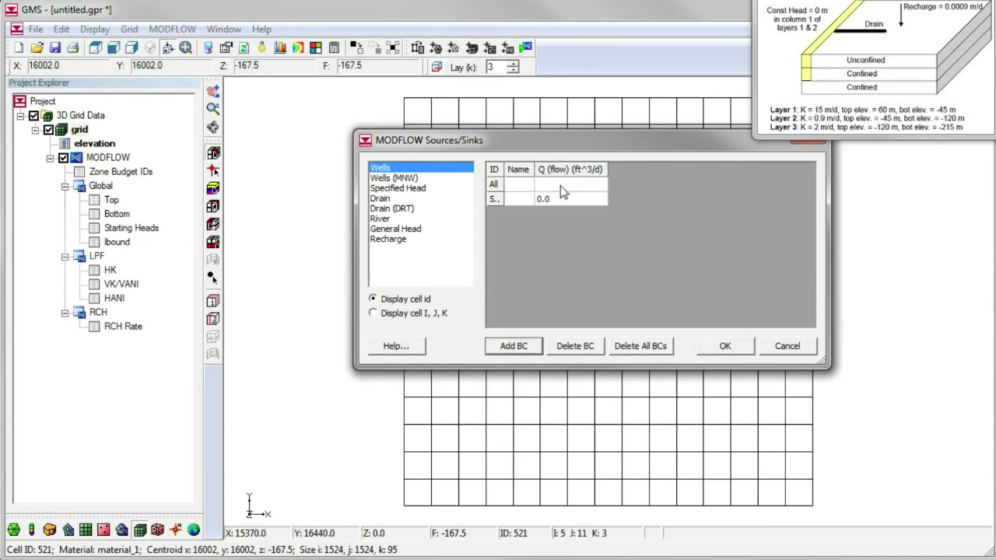
click(561, 185)
text(-0.15)
key(Return)
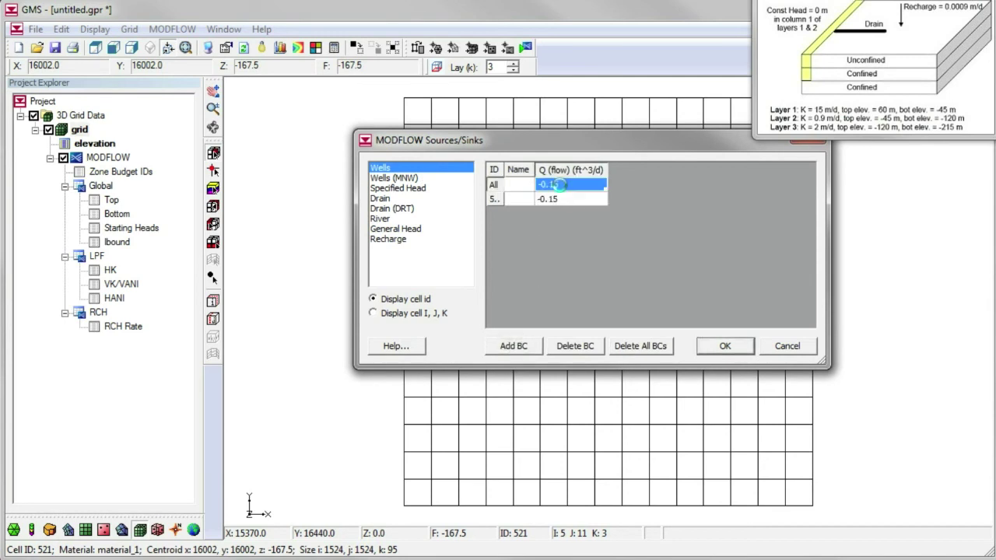
click(722, 343)
click(384, 209)
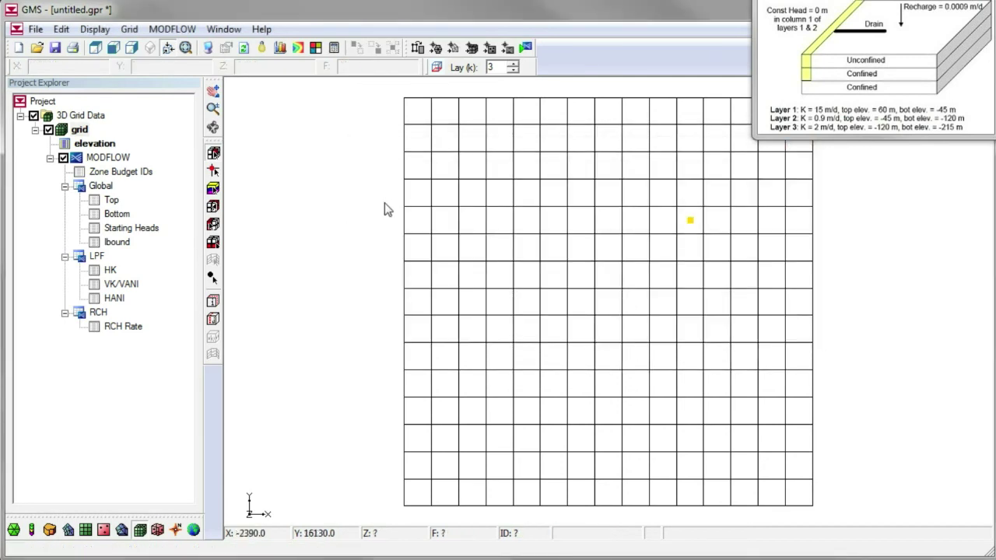
click(513, 71)
Step: Run the MODFLOW simulation check and review warnings about zero starting heads and zero recharge fluxes
click(513, 71)
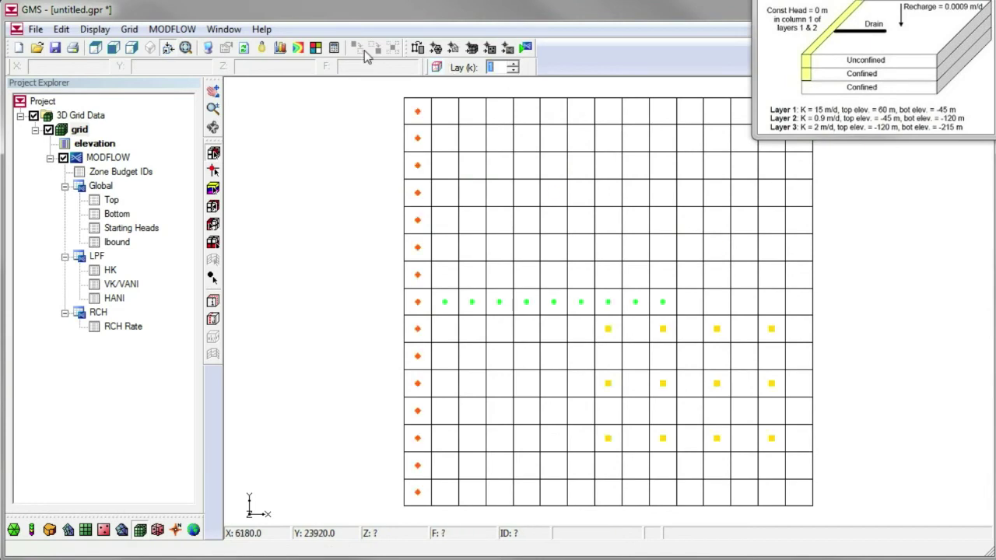
click(172, 29)
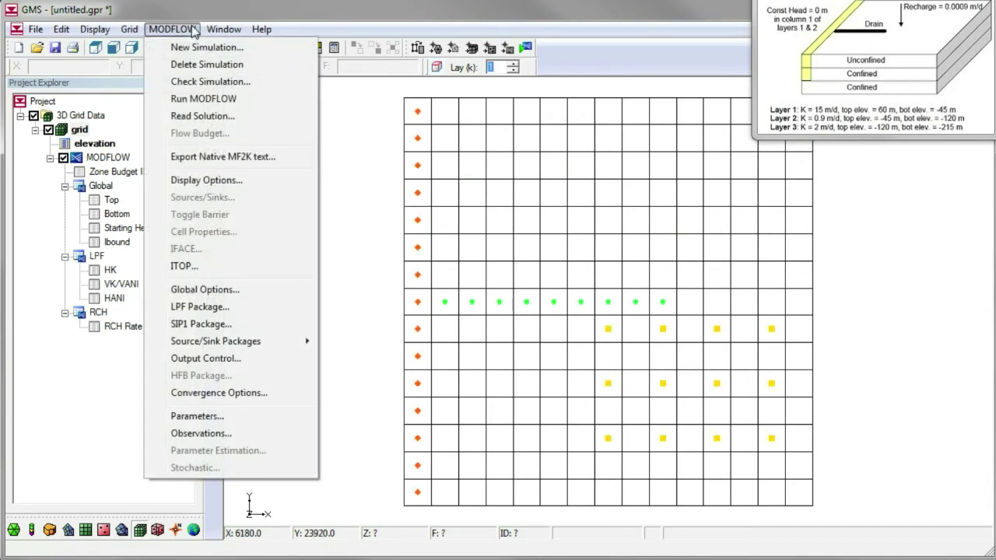
click(204, 84)
click(201, 88)
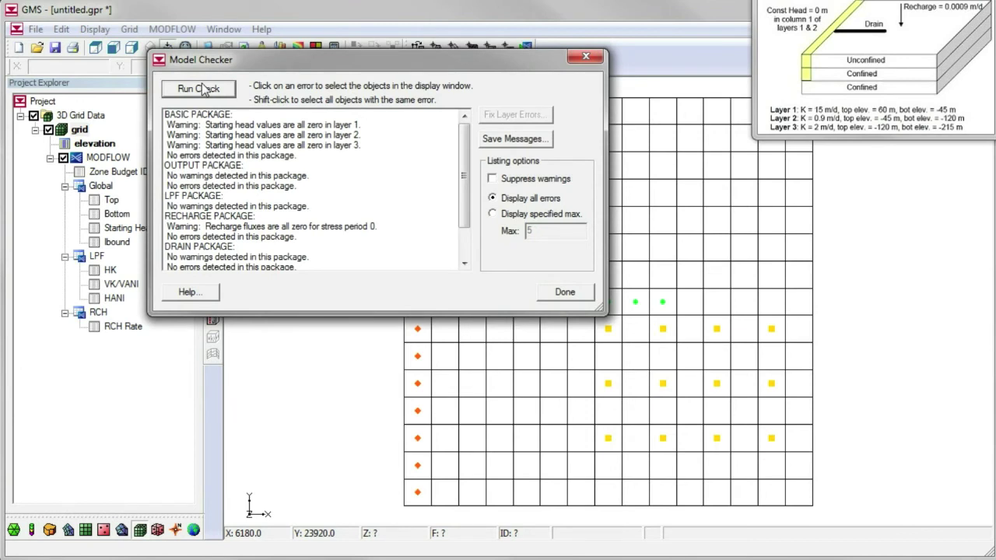
click(337, 227)
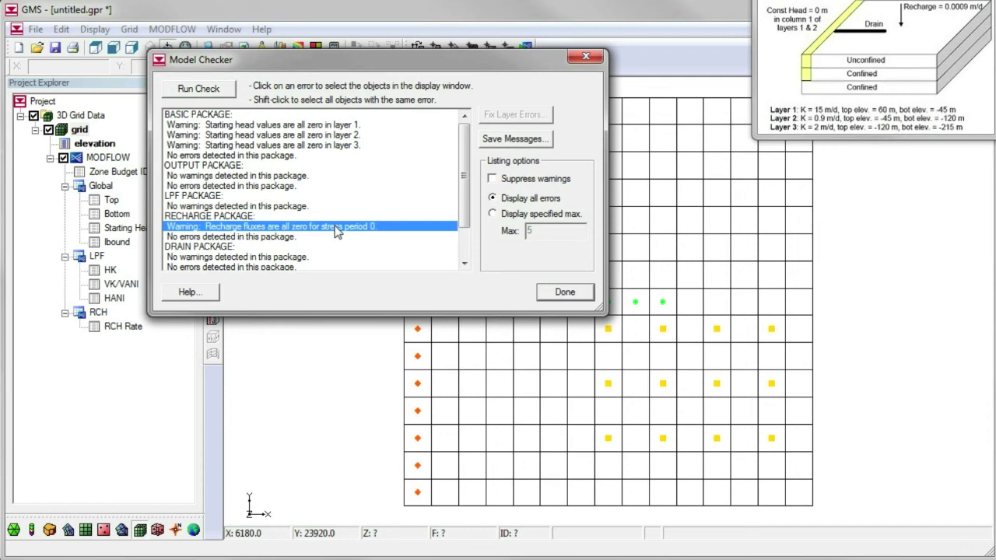
click(565, 292)
click(168, 31)
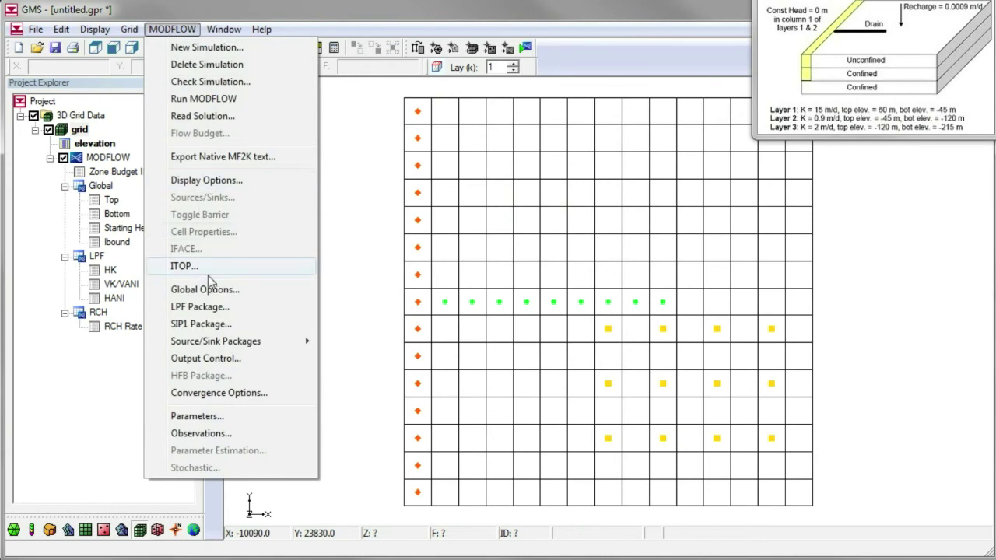
Step: Fill the Recharge package array with a constant flux of 0.0009 for stress period 1
mouse_move(219, 342)
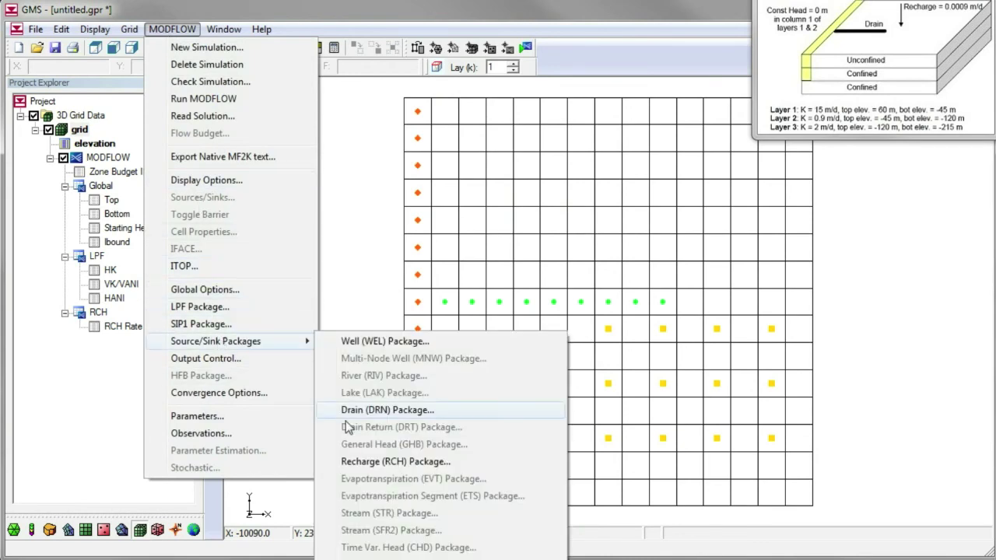
click(372, 461)
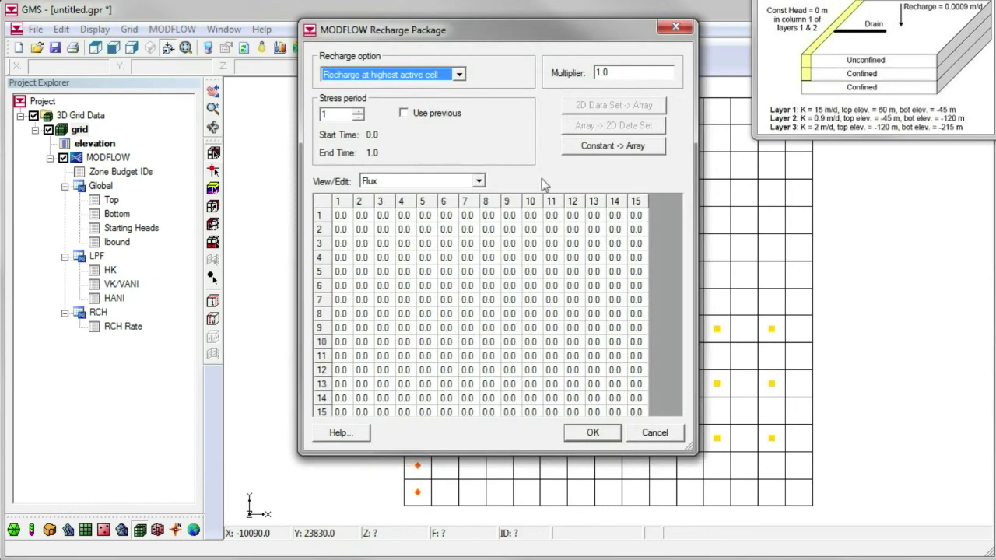
click(569, 149)
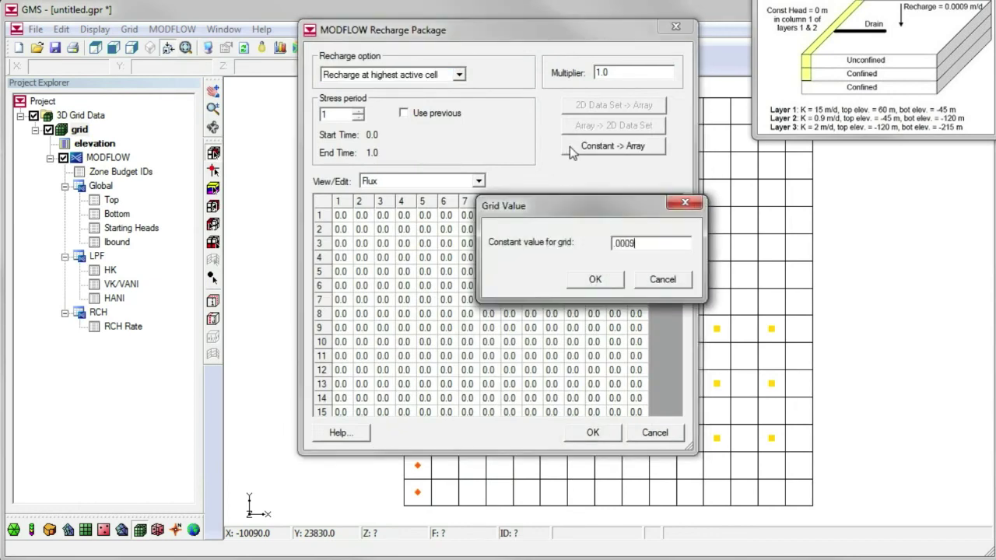
key(Return)
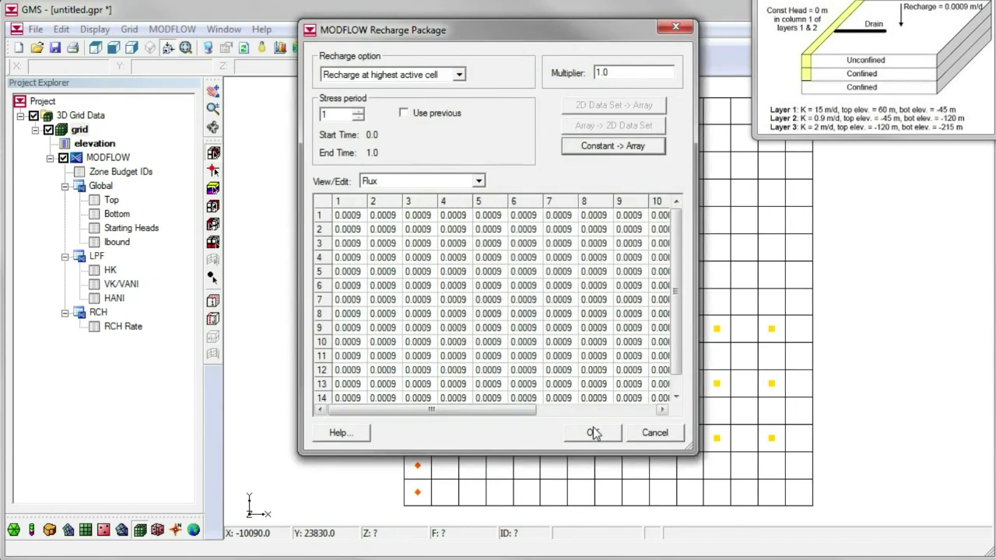
click(593, 432)
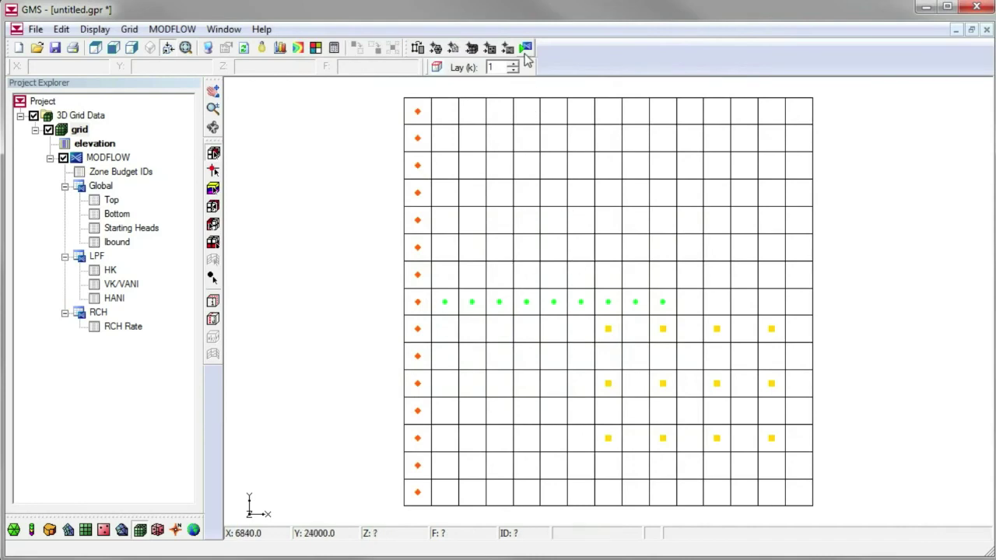
Step: Save the project and run MODFLOW 2000 to successful completion, then close the run log
click(526, 50)
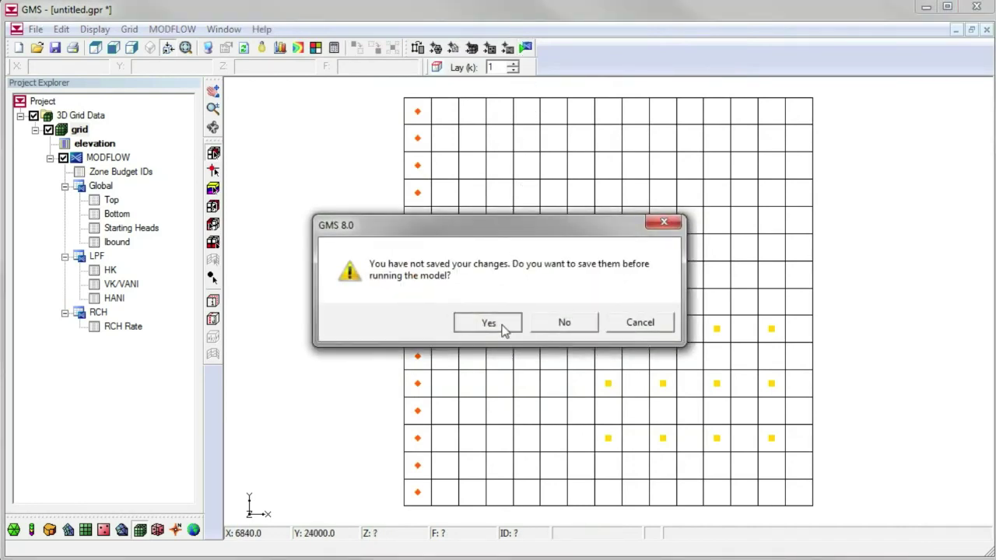
click(489, 323)
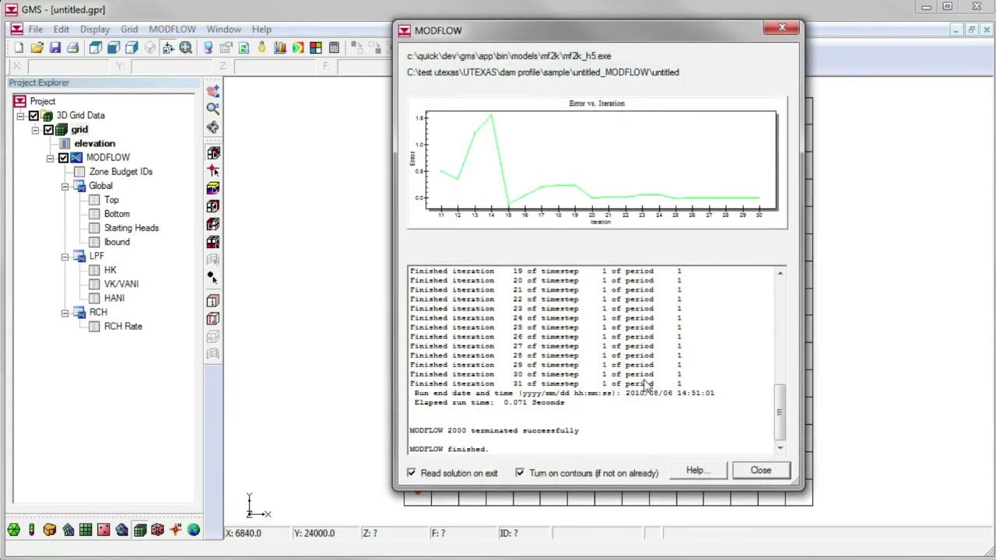
click(755, 470)
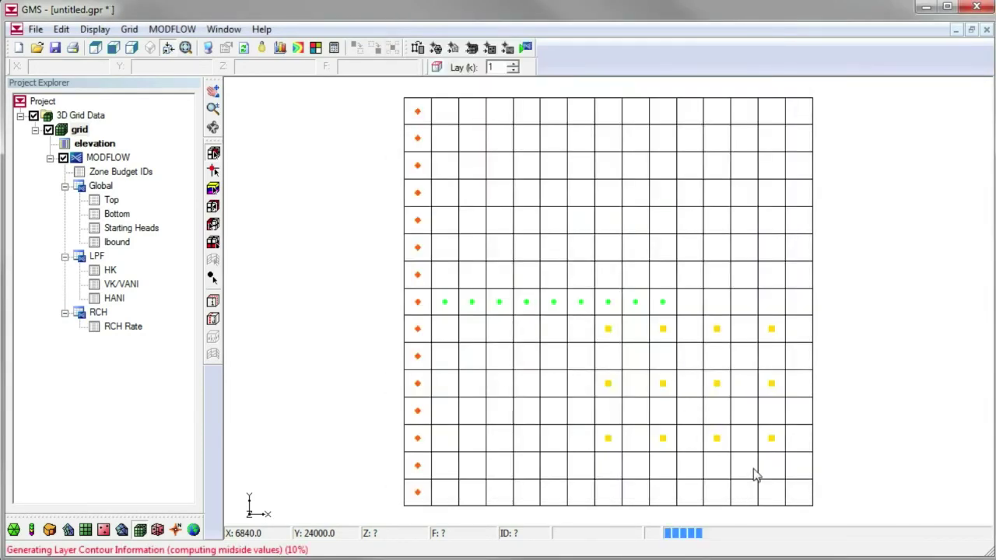